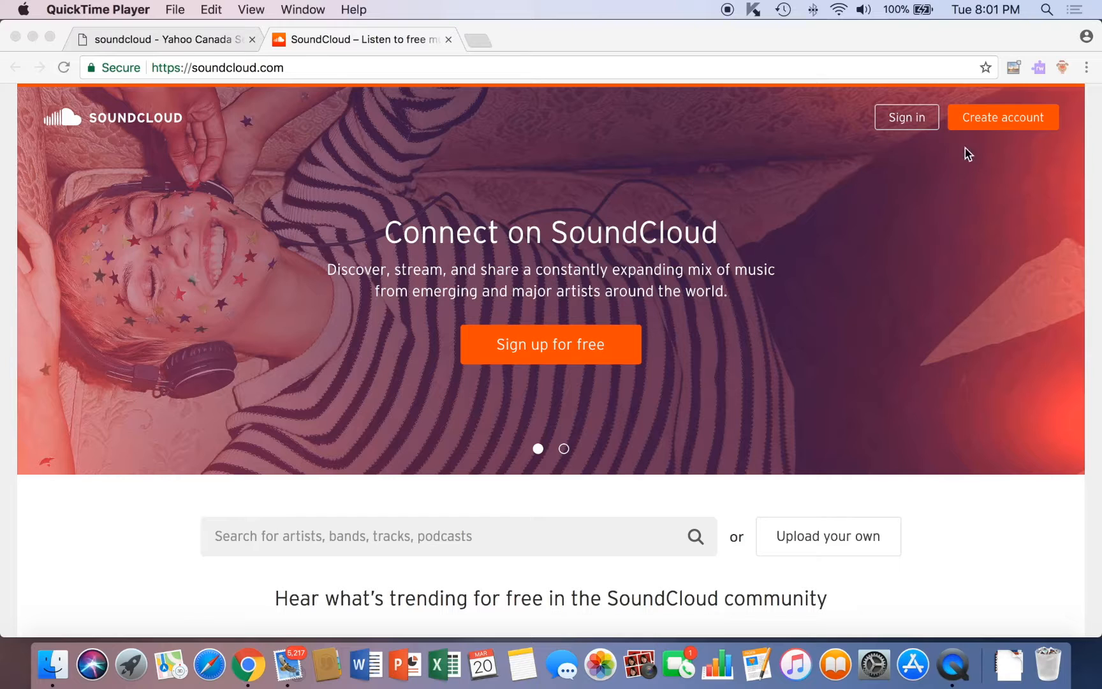
Bring the Chrome window showing the SoundCloud home page to the front.
left_click(1001, 126)
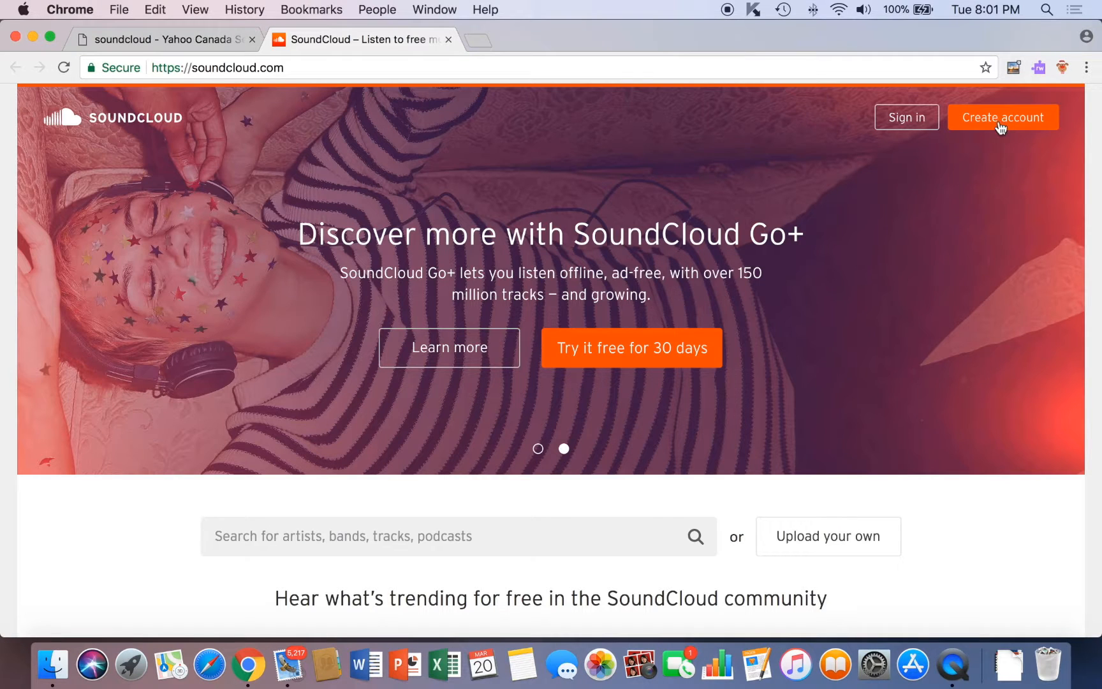
Begin a new account with the e-mail address, a password and age 35, accepting the terms of use.
left_click(999, 124)
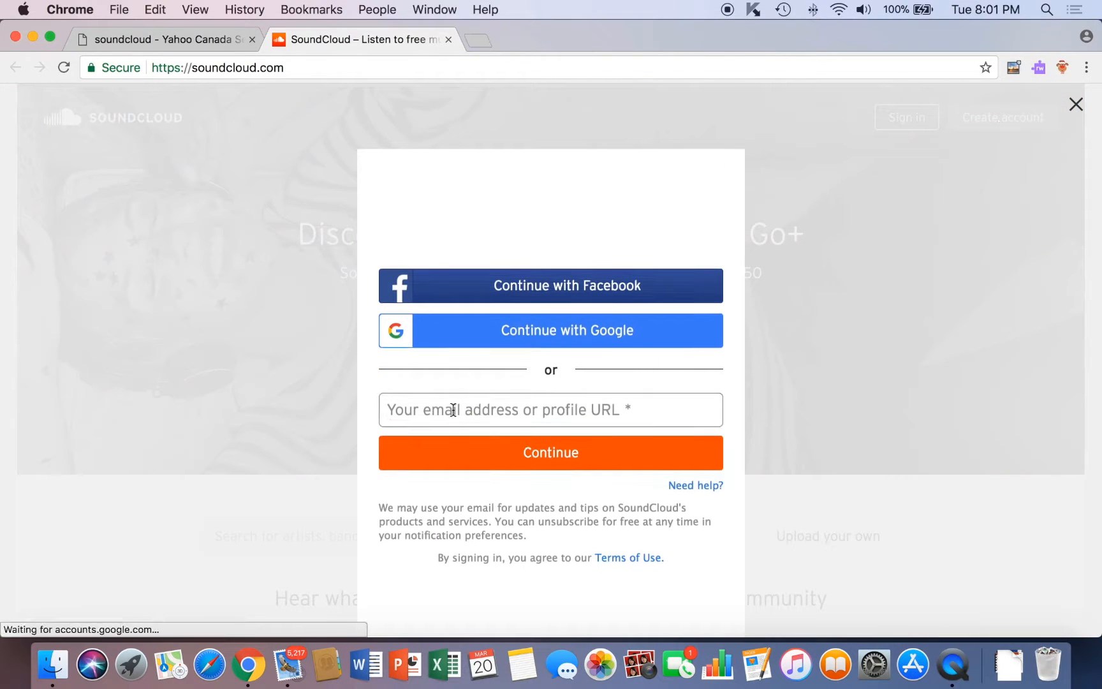
left_click(452, 410)
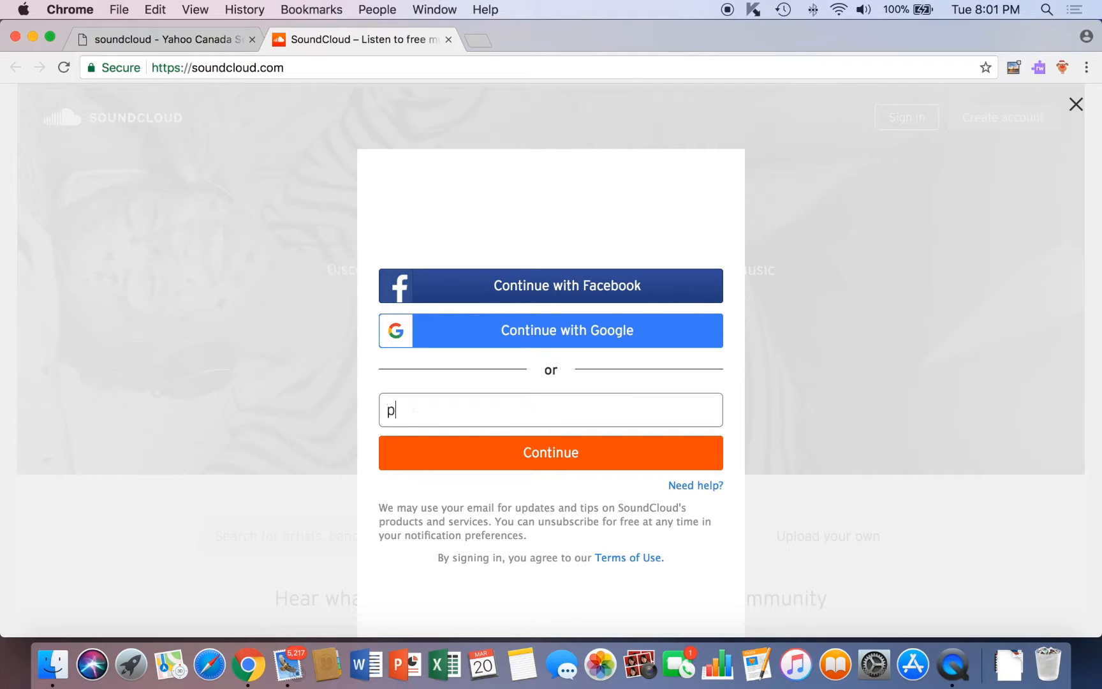
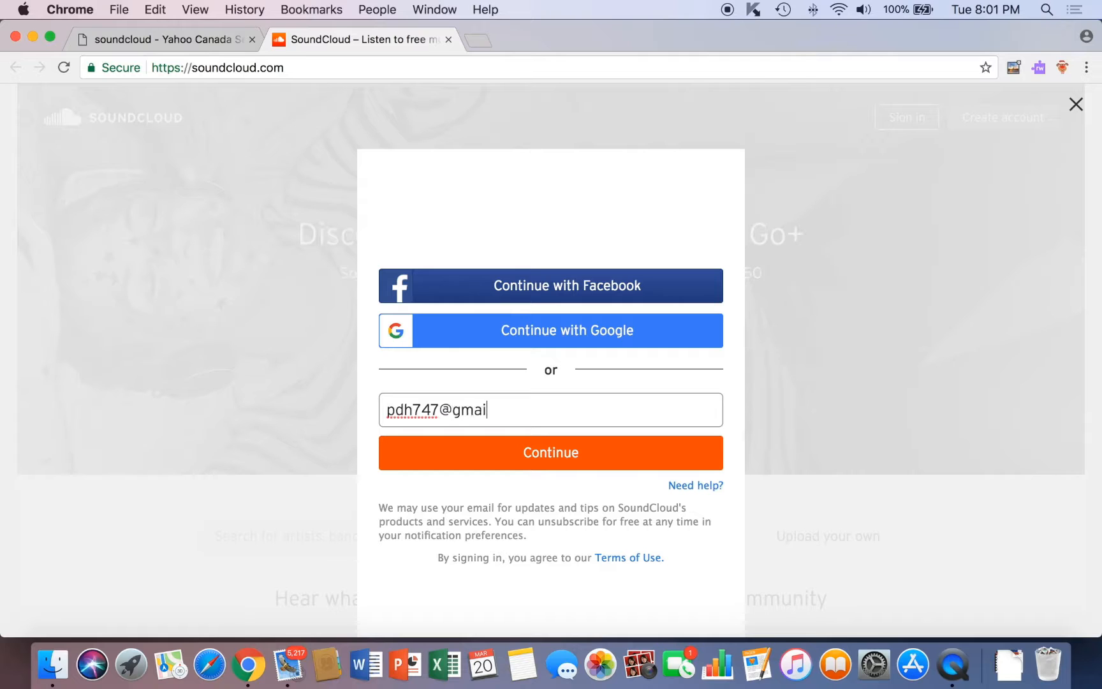
left_click(469, 454)
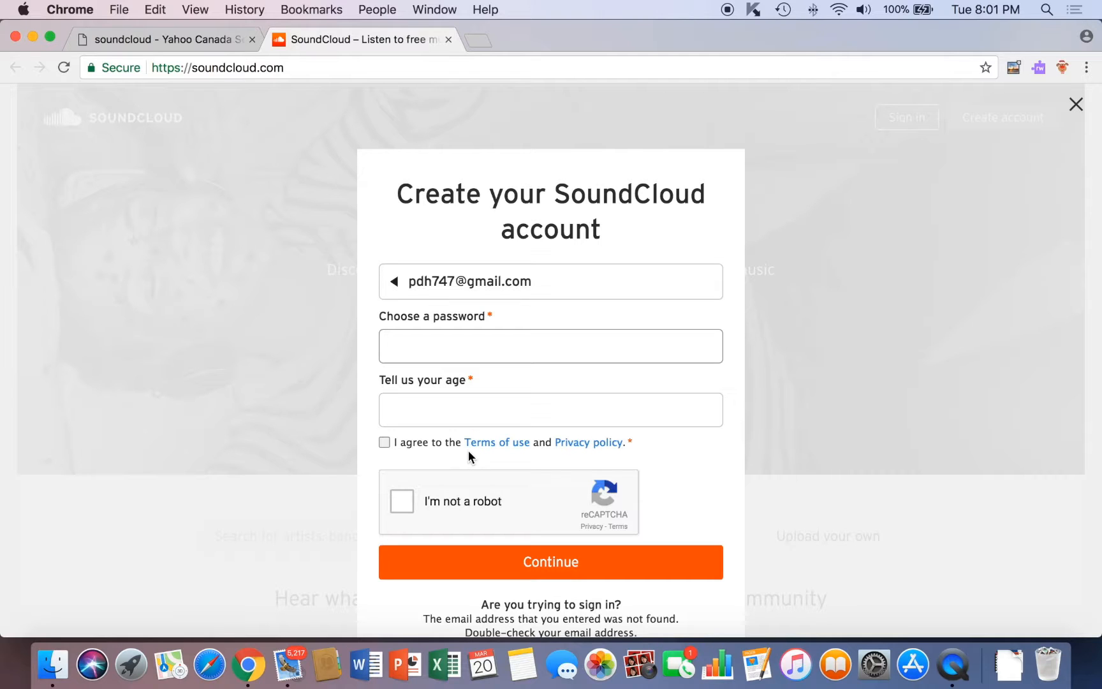
type("•••••")
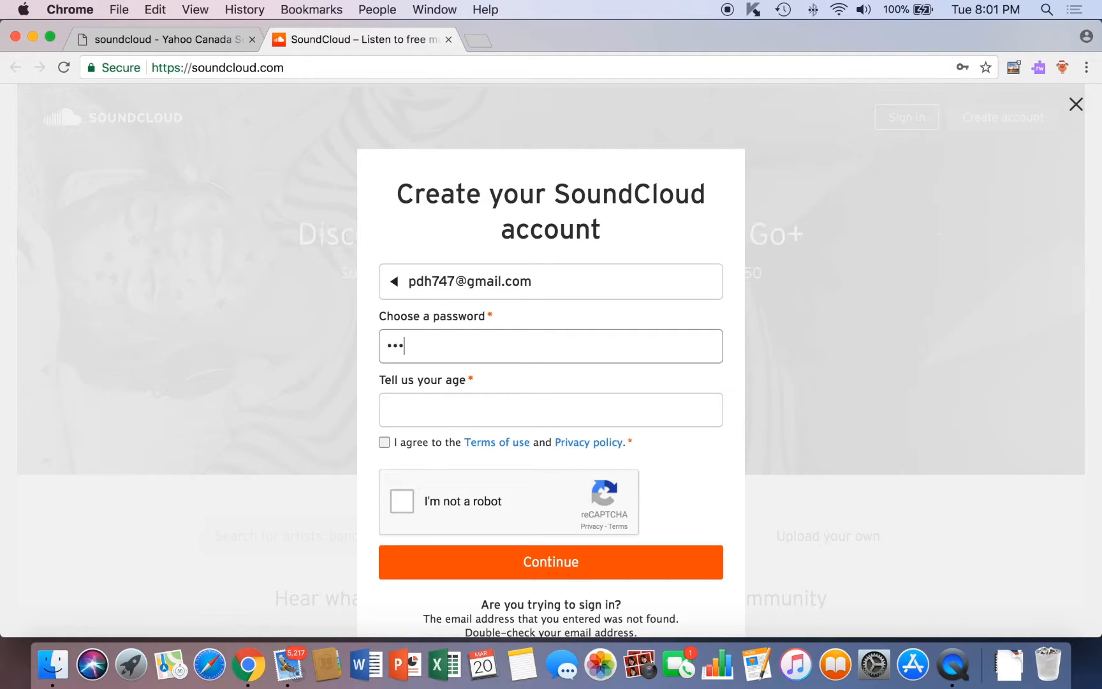
type("••••")
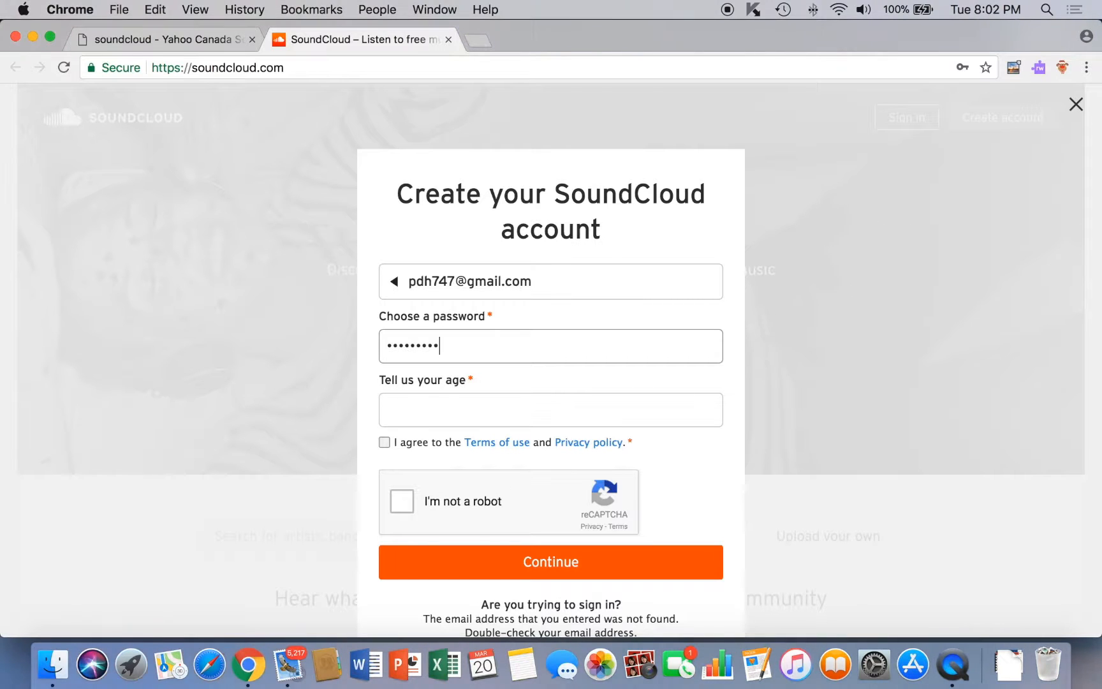
left_click(432, 415)
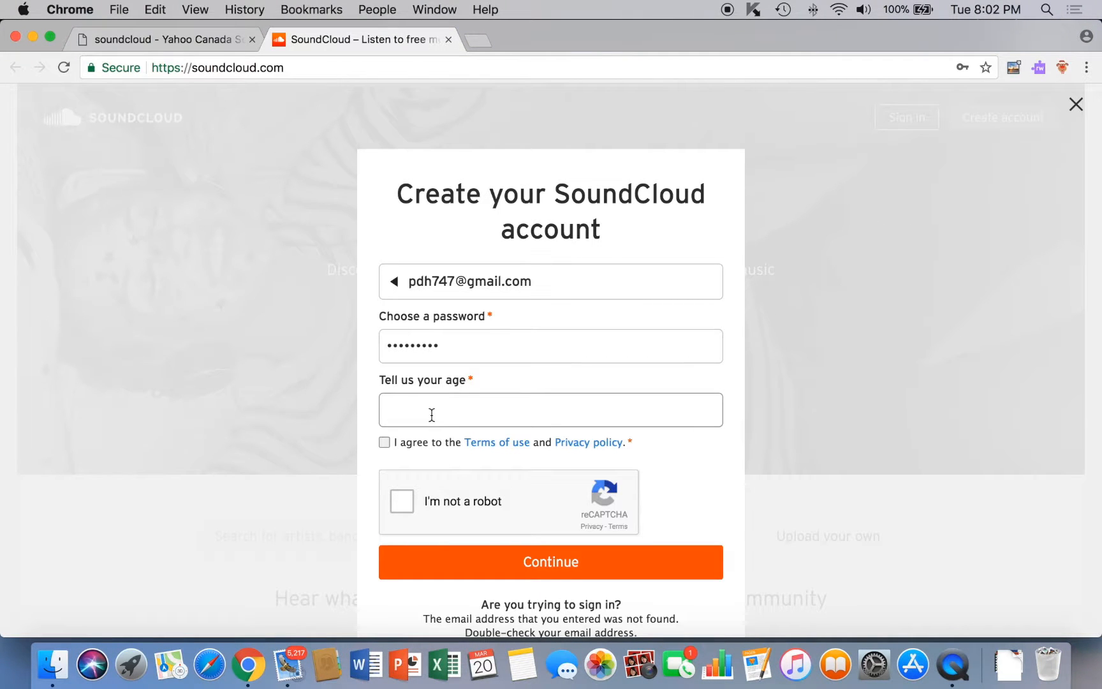
type("35")
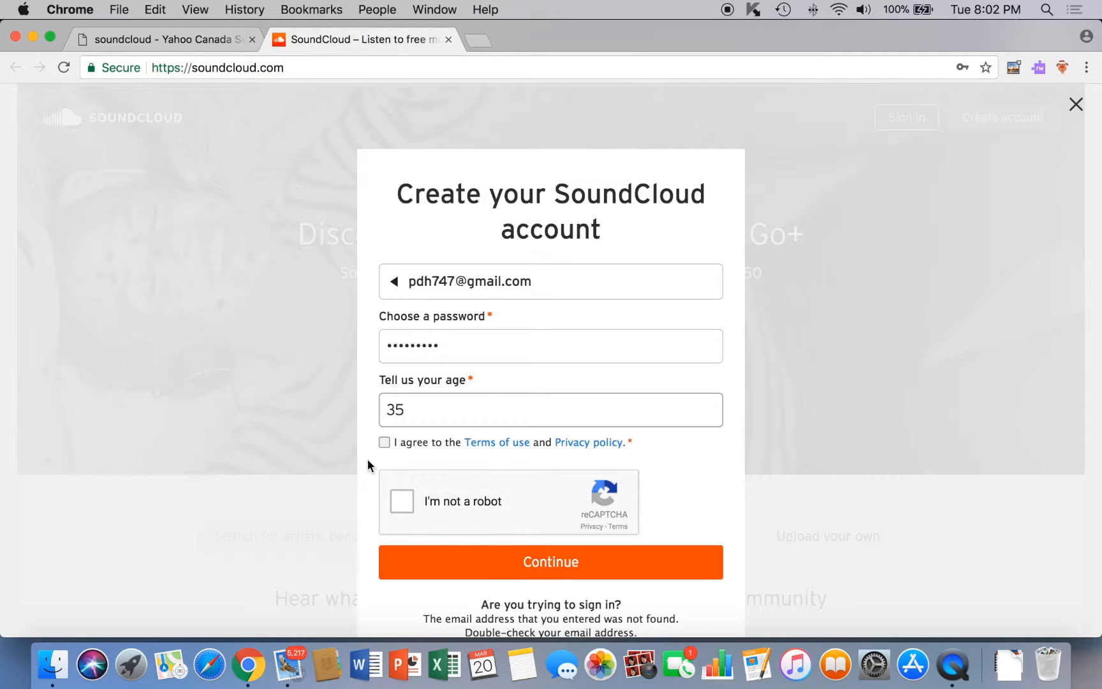
left_click(385, 443)
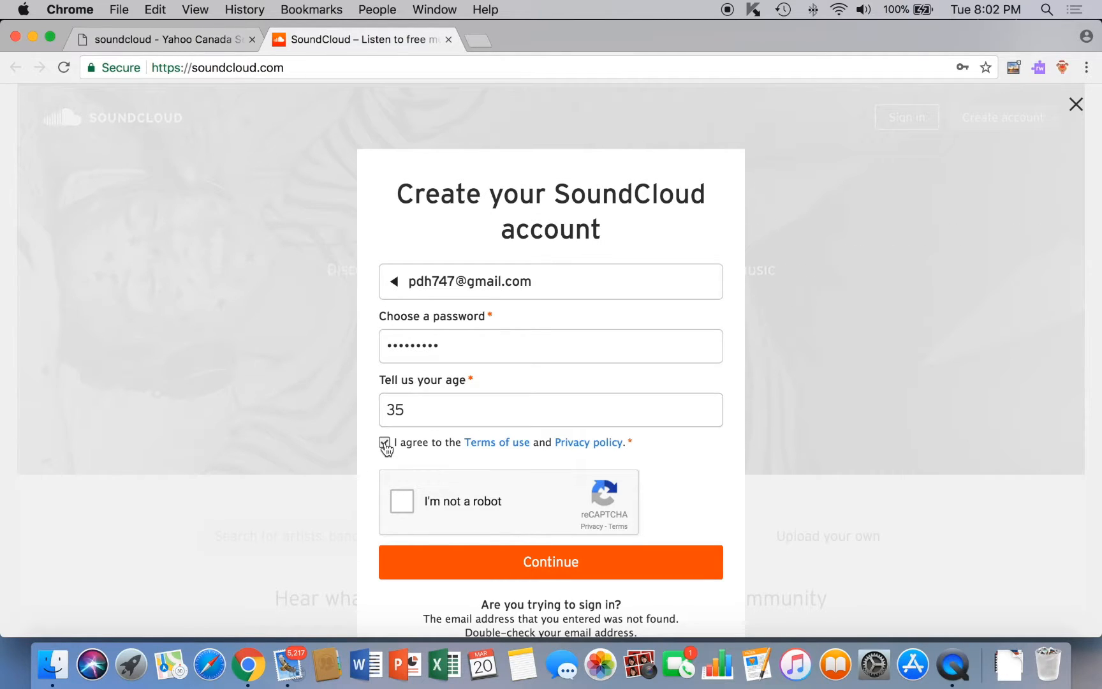
Solve the reCAPTCHA by picking road images over two rounds, then submit the sign-up form.
left_click(402, 502)
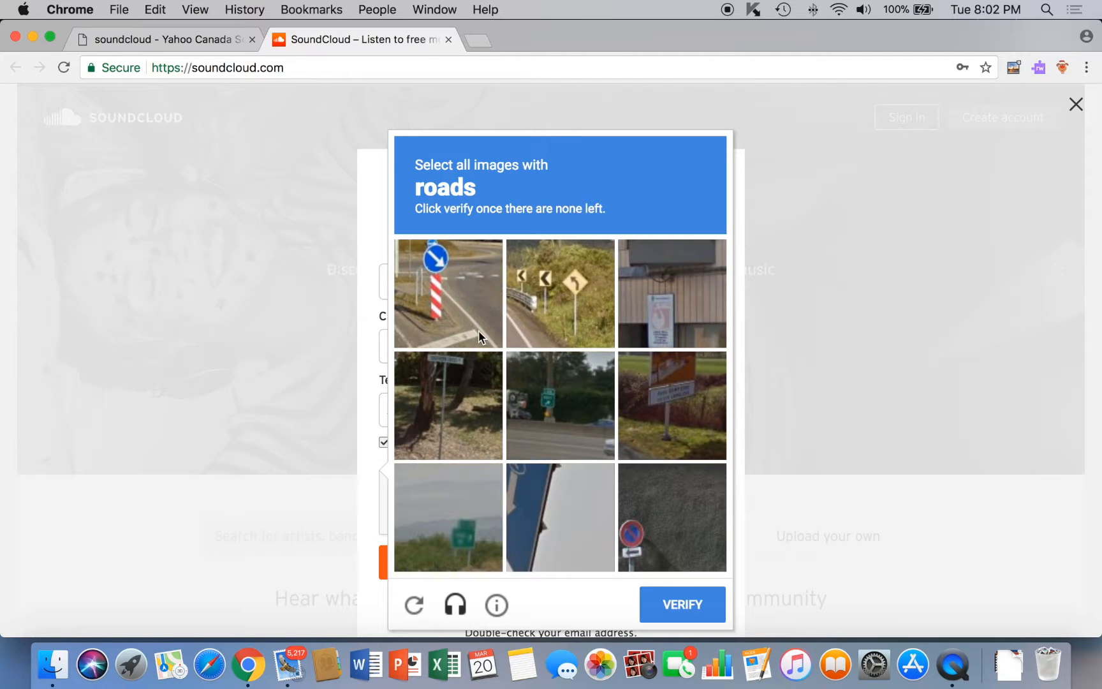
left_click(468, 303)
left_click(557, 299)
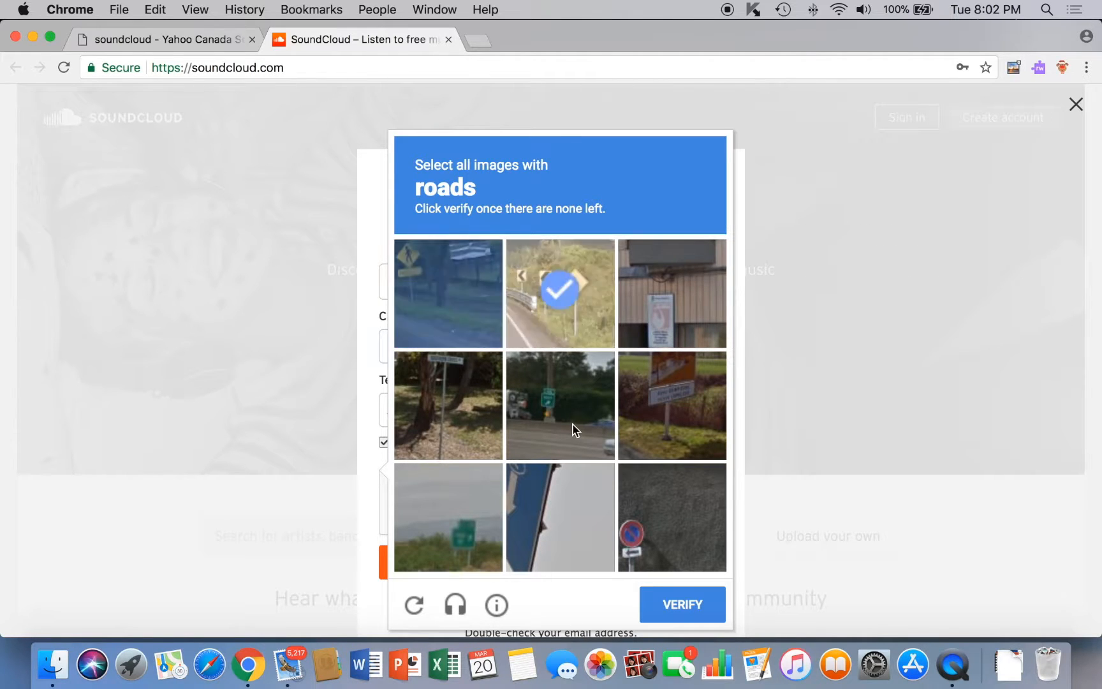
left_click(575, 429)
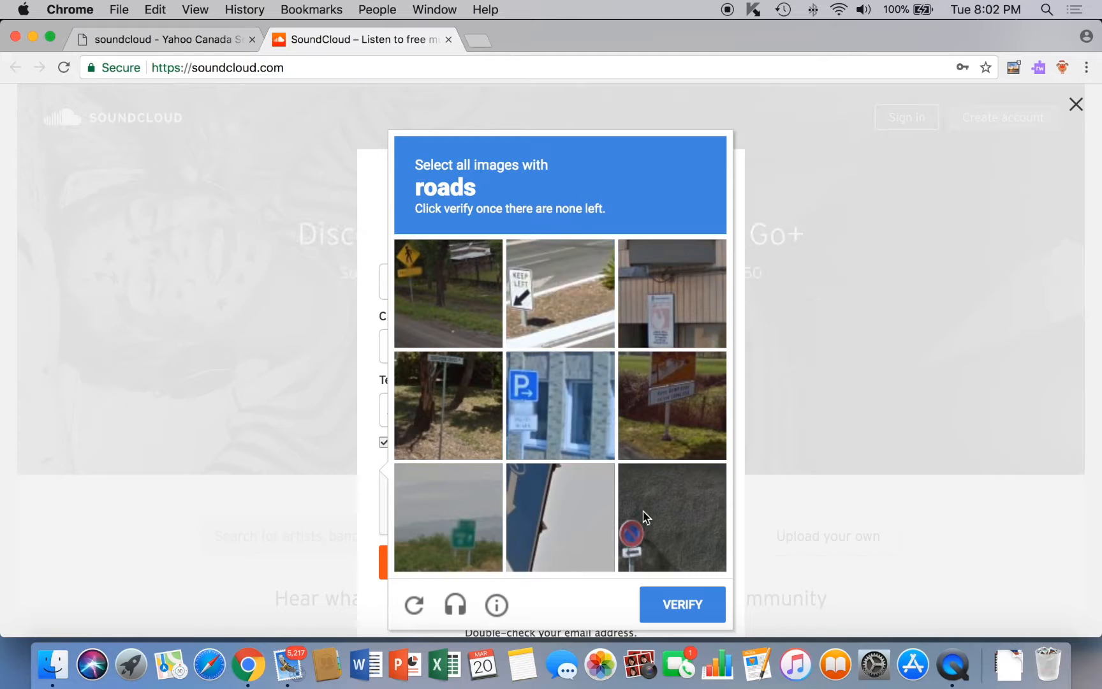
left_click(674, 616)
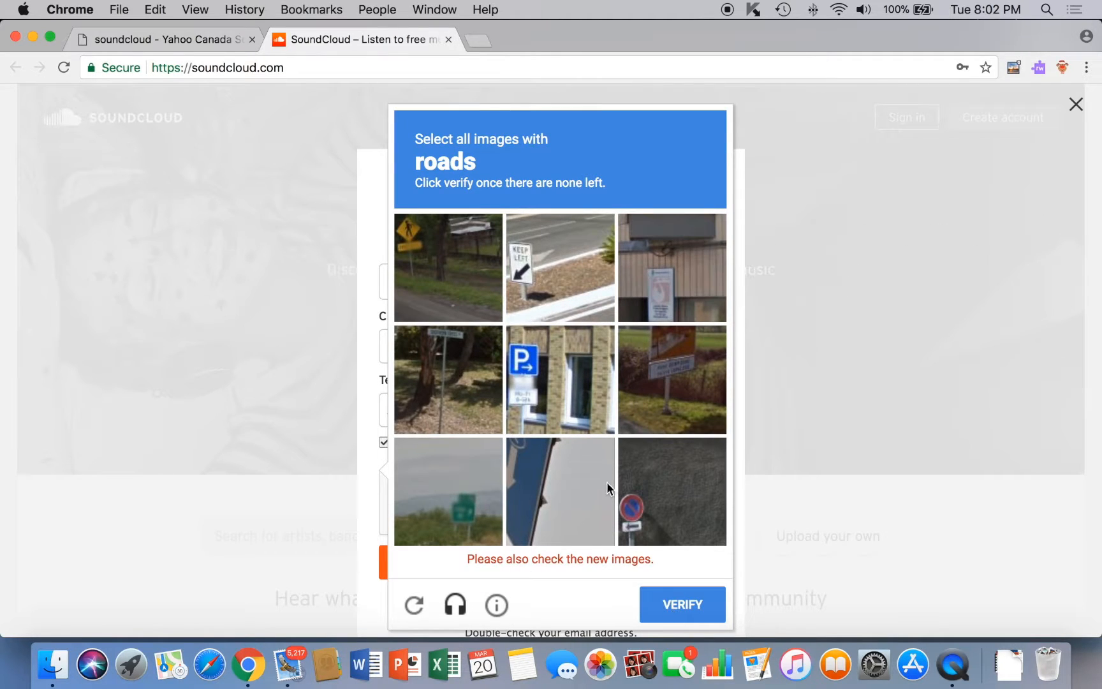
left_click(430, 248)
left_click(555, 287)
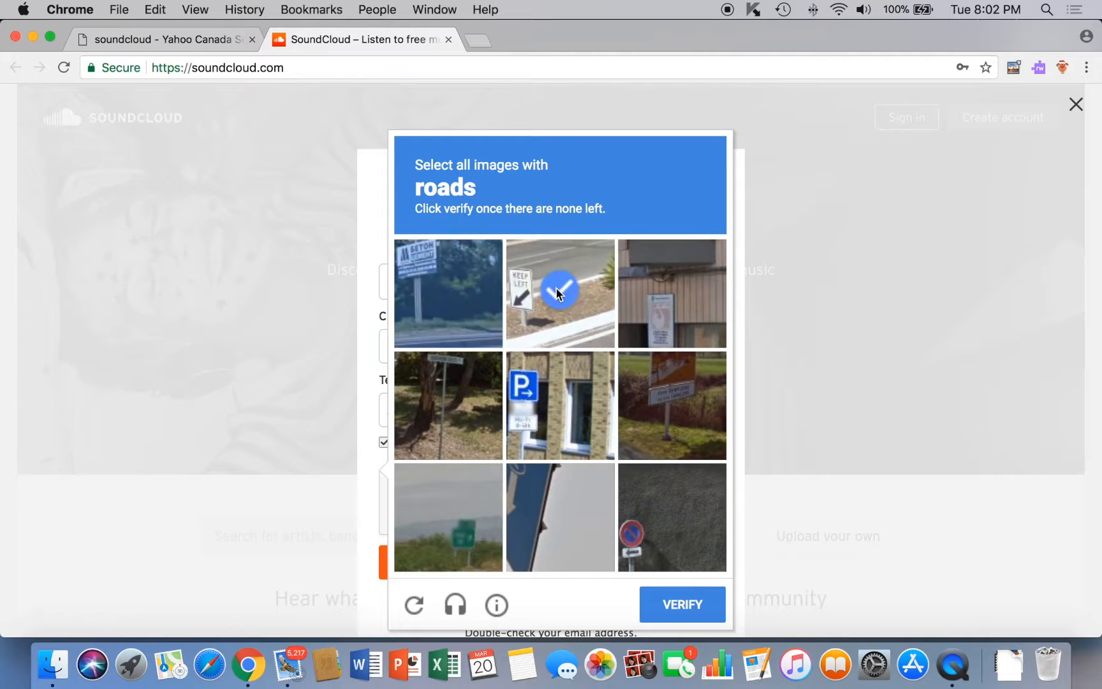
left_click(699, 611)
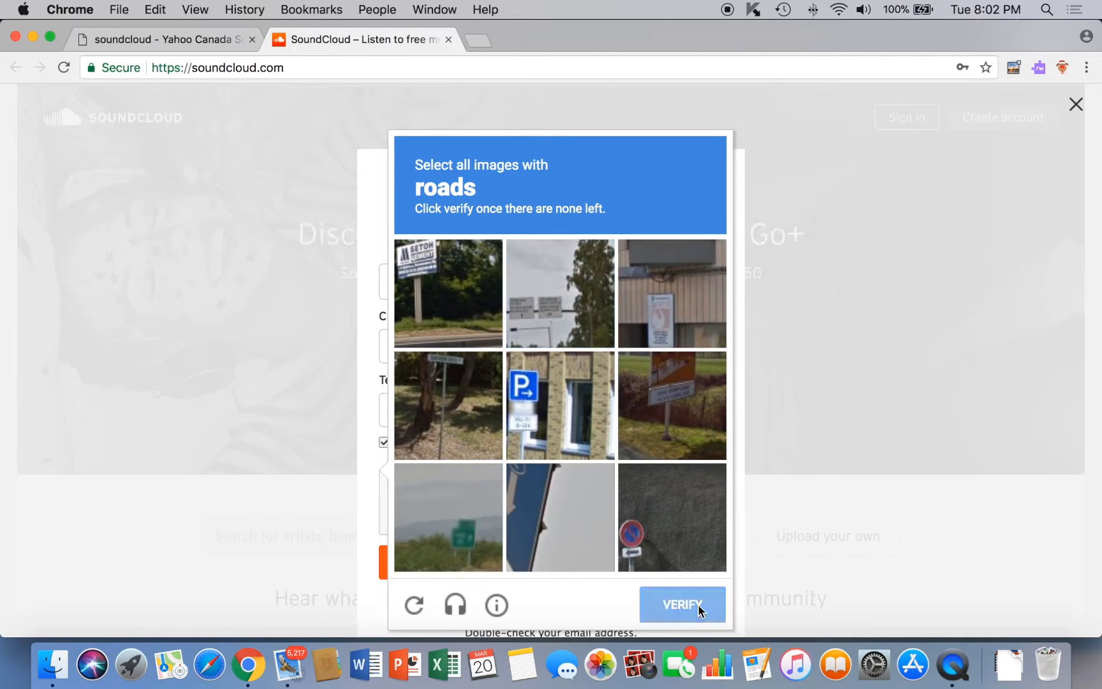
left_click(631, 562)
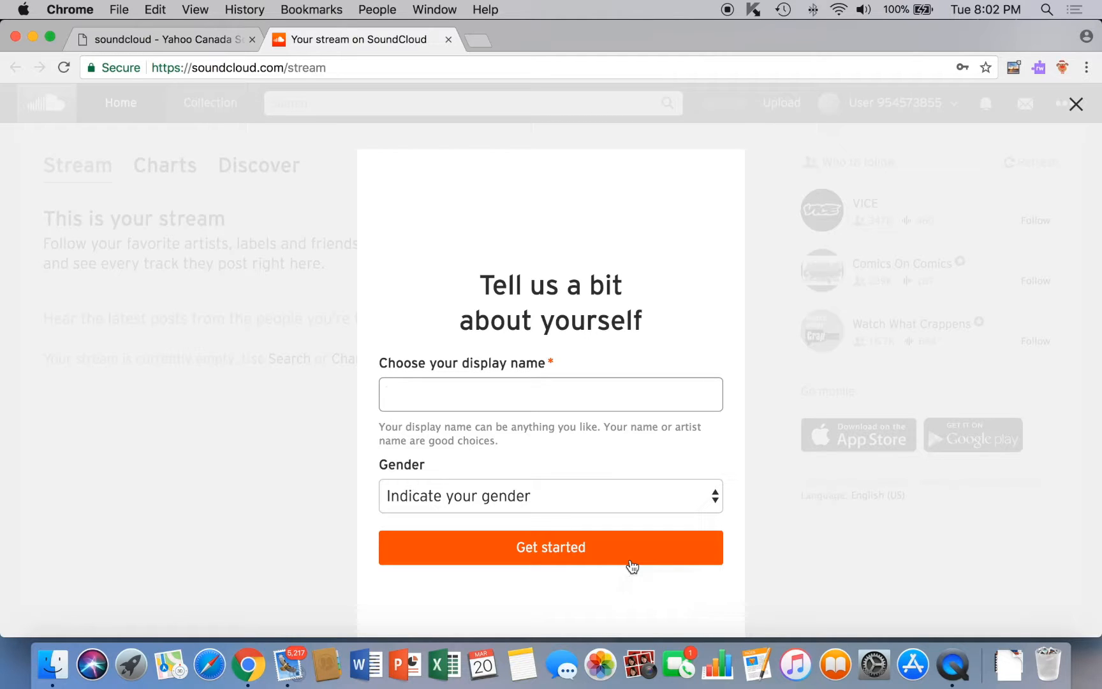
Set display name learningpod and gender Female, then finish the profile setup.
type("le")
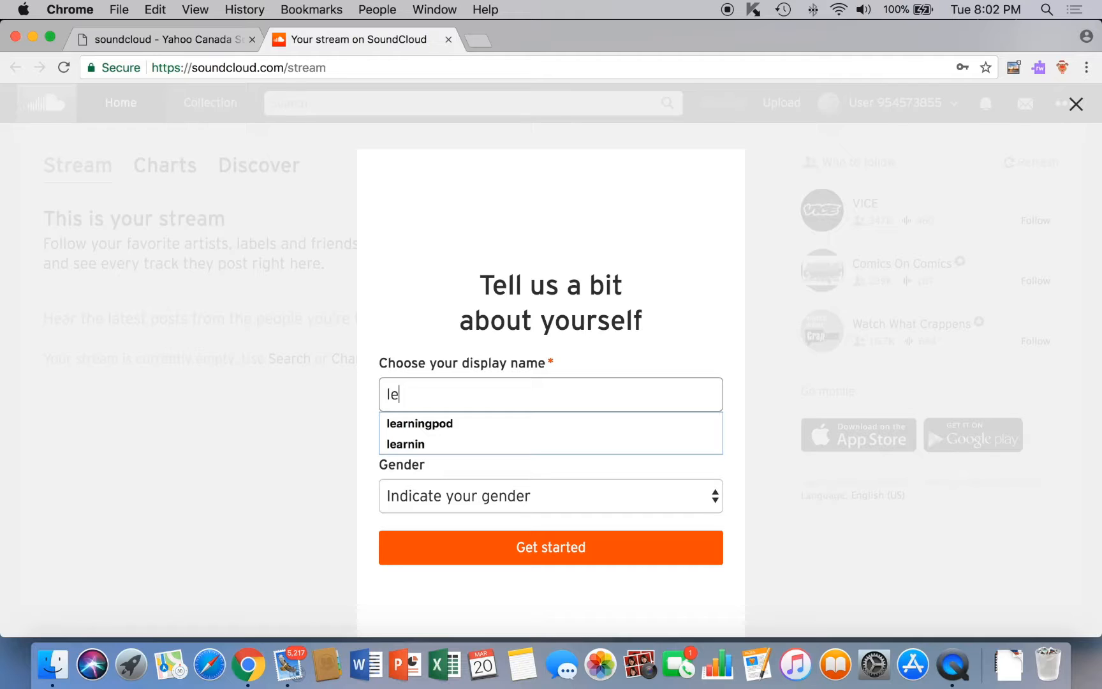
type("arningpod")
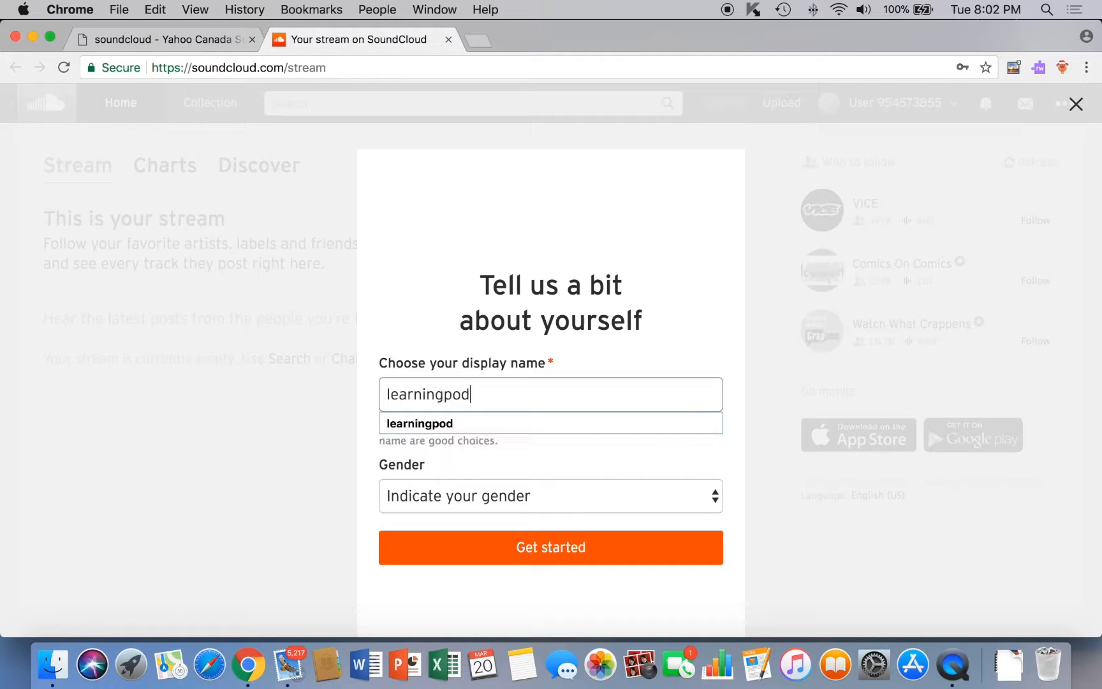
left_click(716, 496)
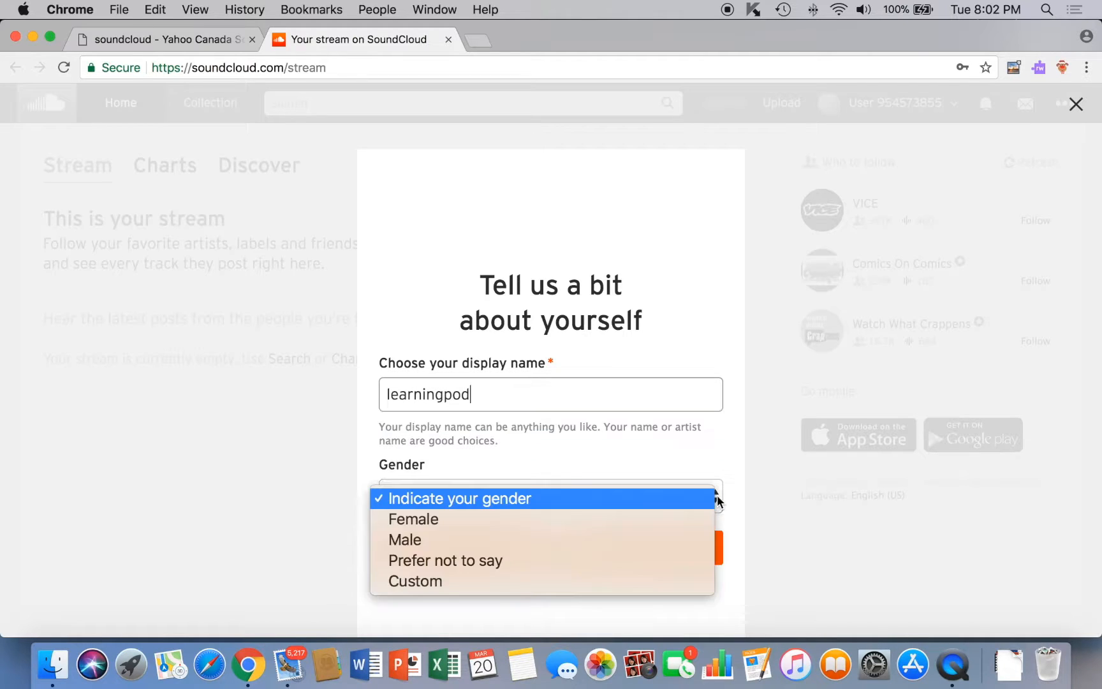
left_click(620, 520)
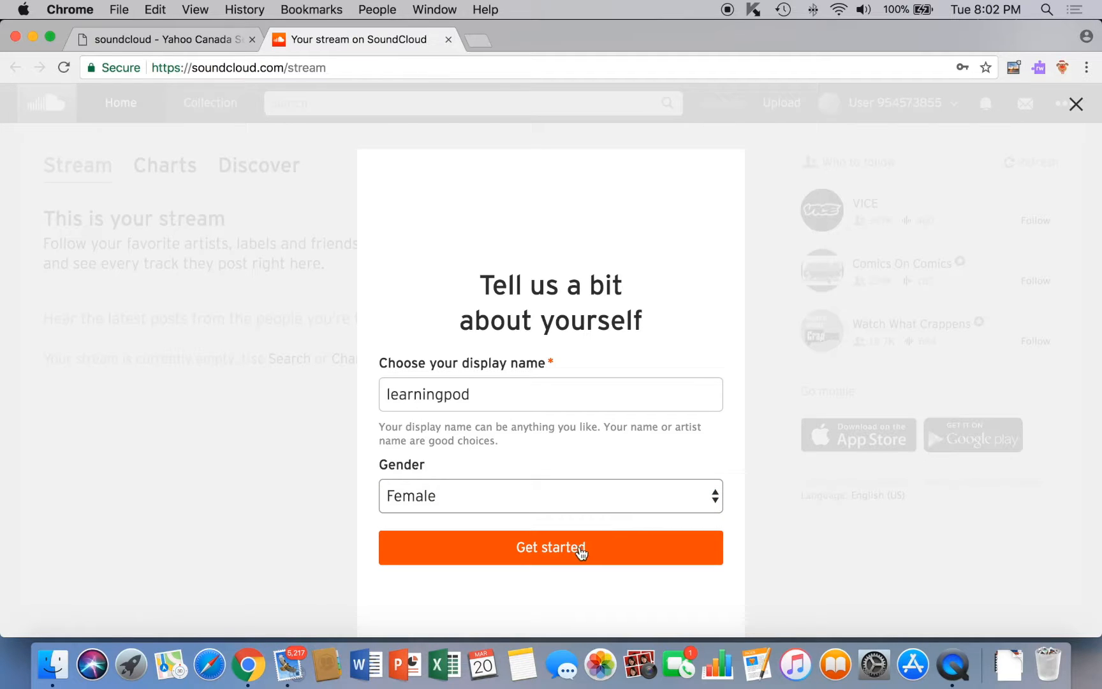
left_click(574, 552)
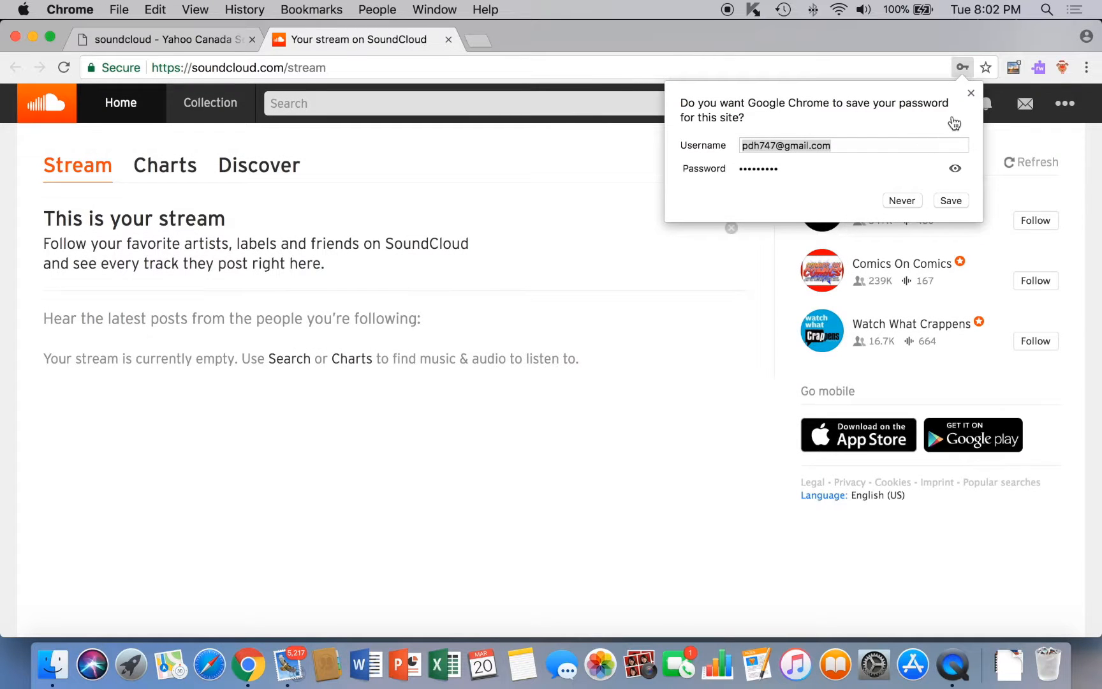
Dismiss the save-password popup and go to the learningpod profile from the account menu.
left_click(971, 93)
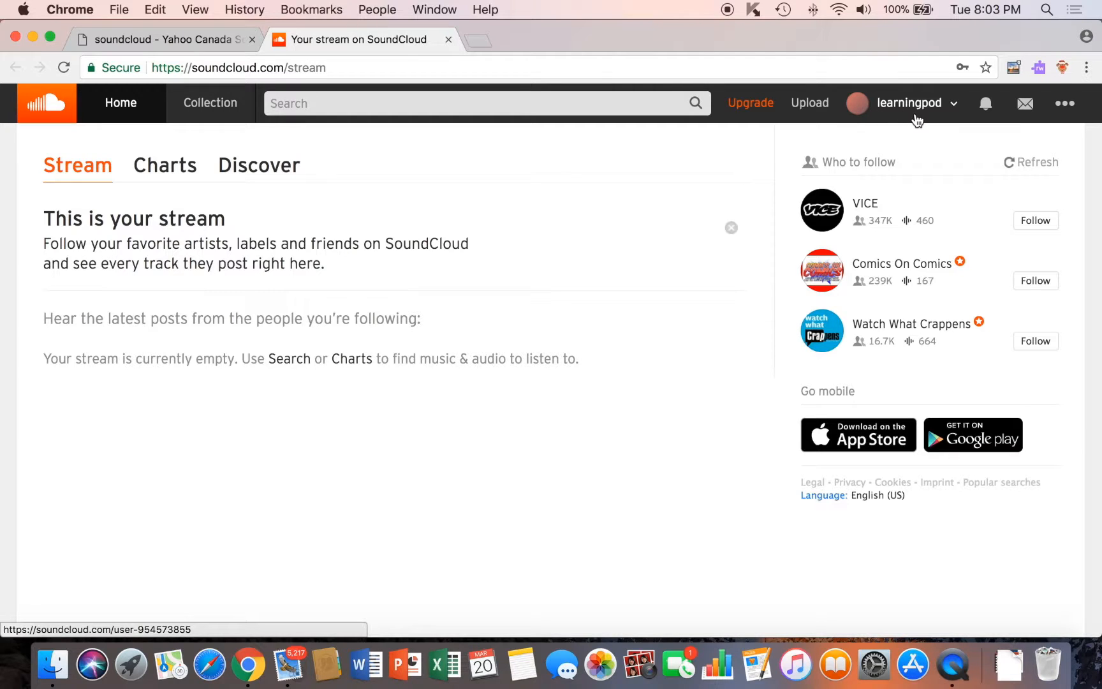
left_click(956, 108)
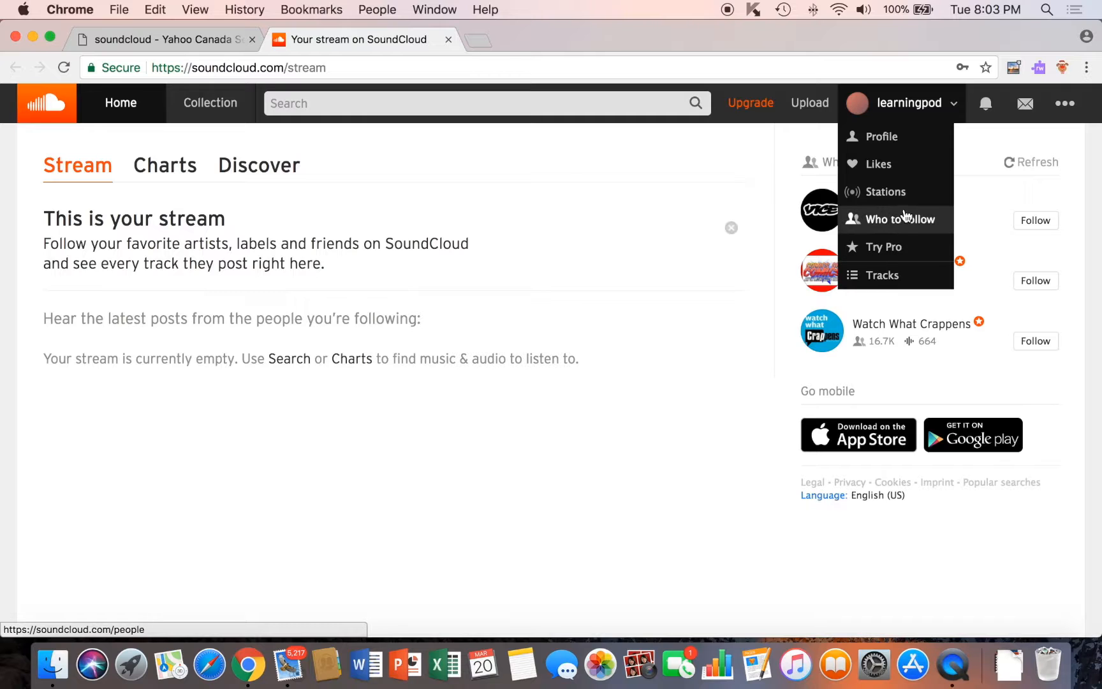
left_click(899, 138)
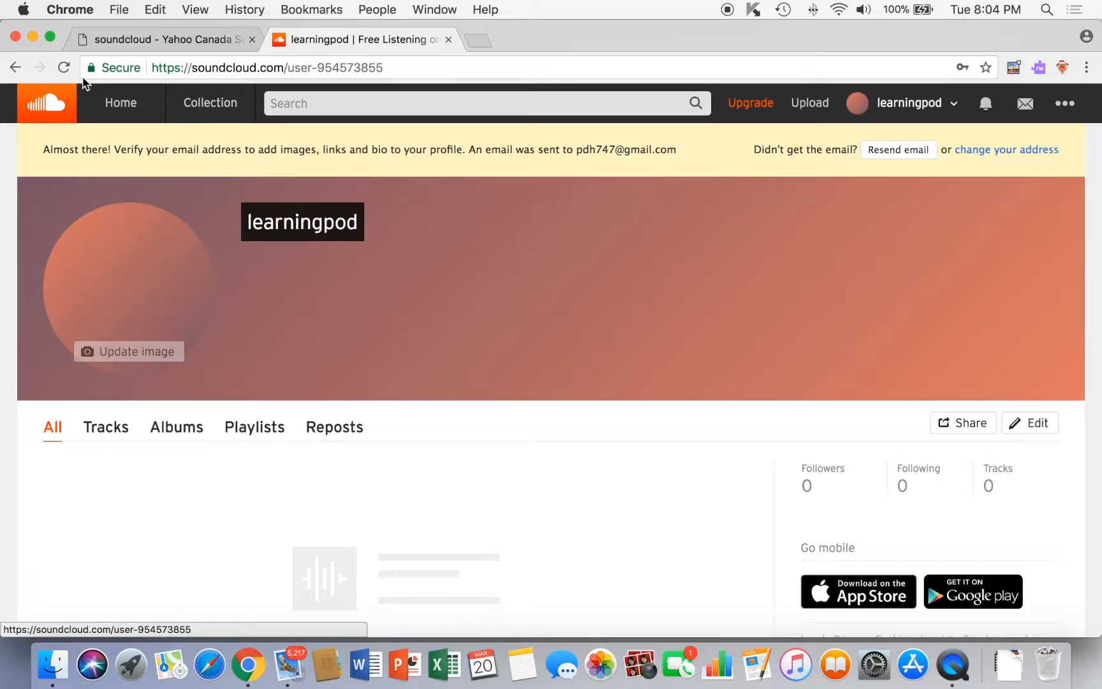
Reload the learningpod profile page and bring up the Edit your Profile dialog.
left_click(65, 70)
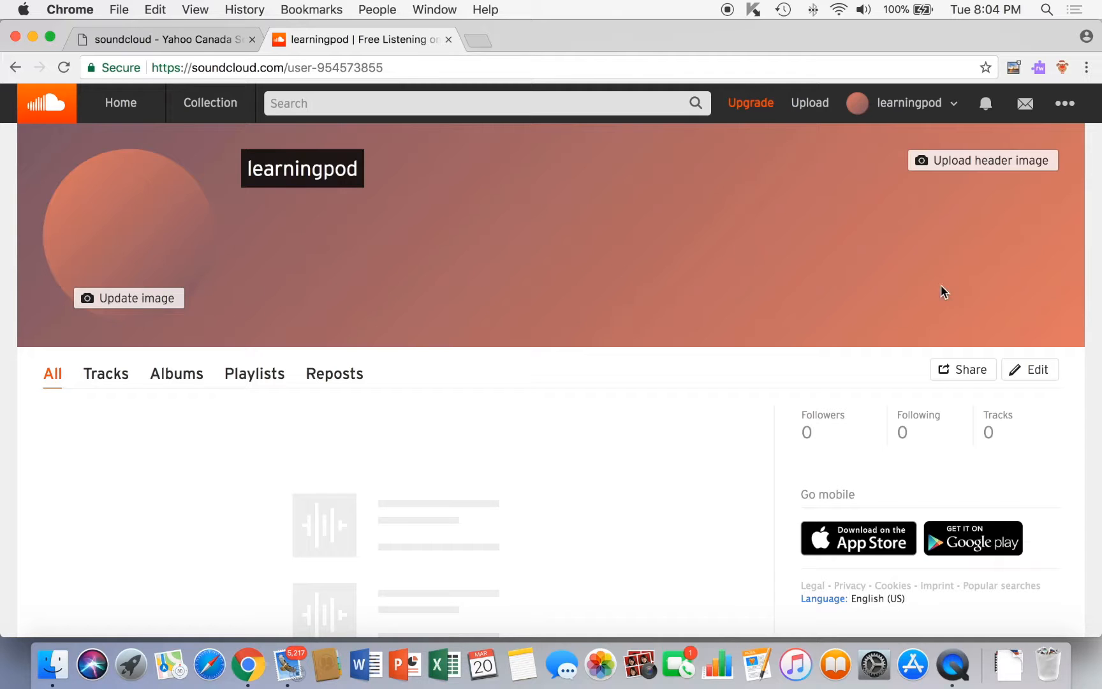
left_click(1034, 374)
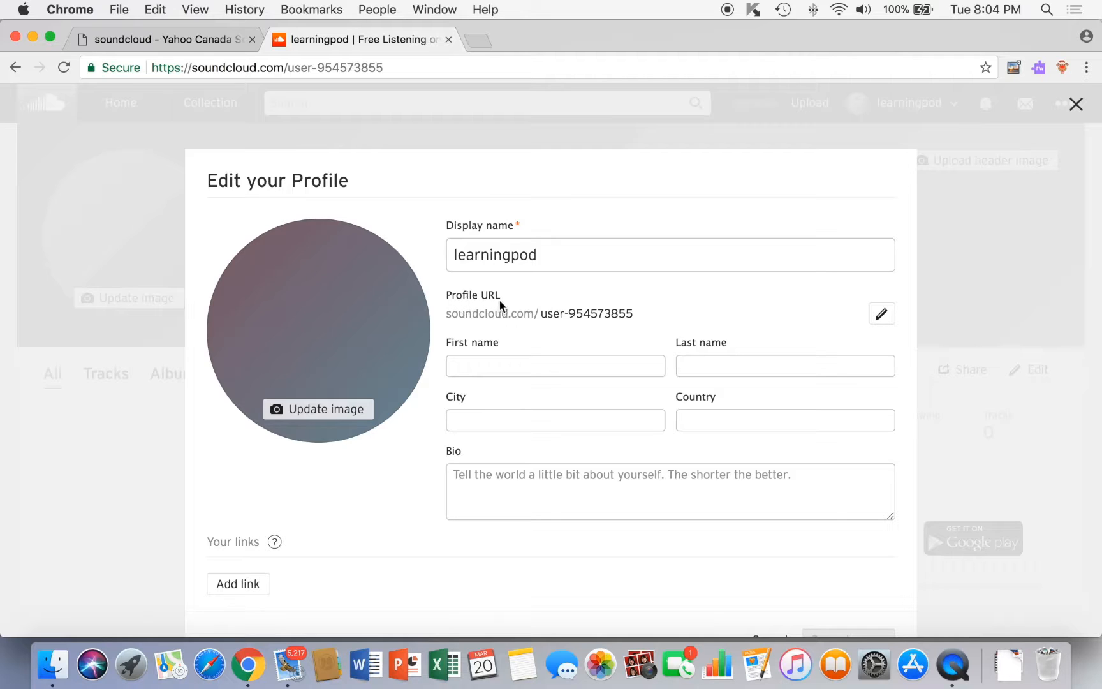
Enter the owner's first and last name, city Toronto and country Canada, and save the profile.
left_click(523, 373)
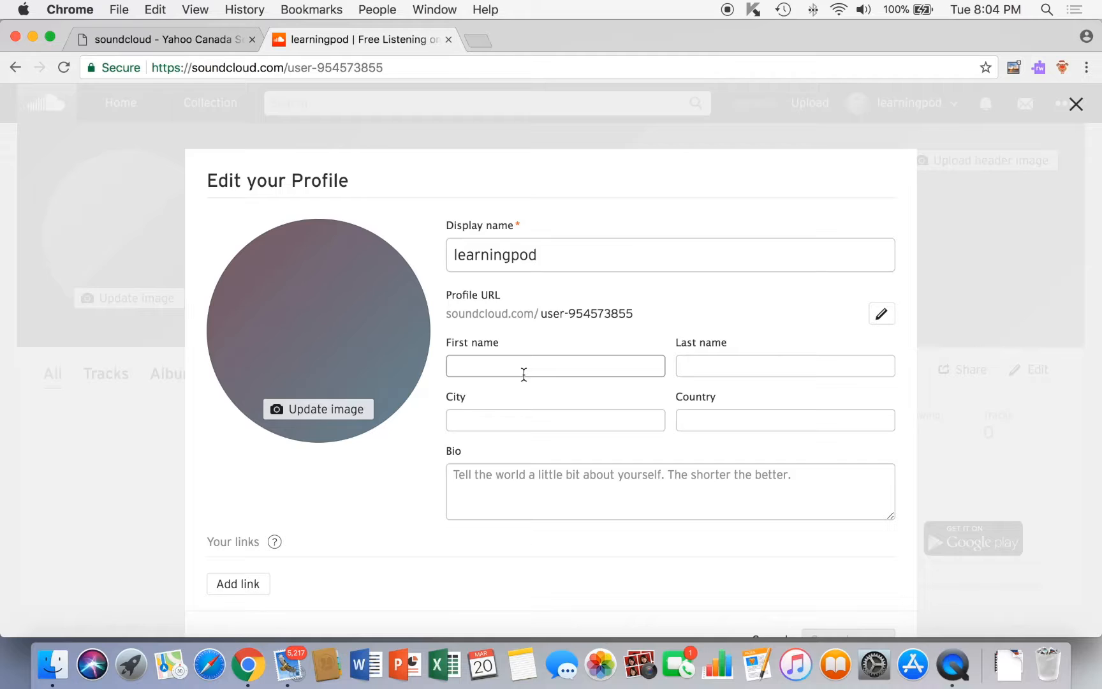
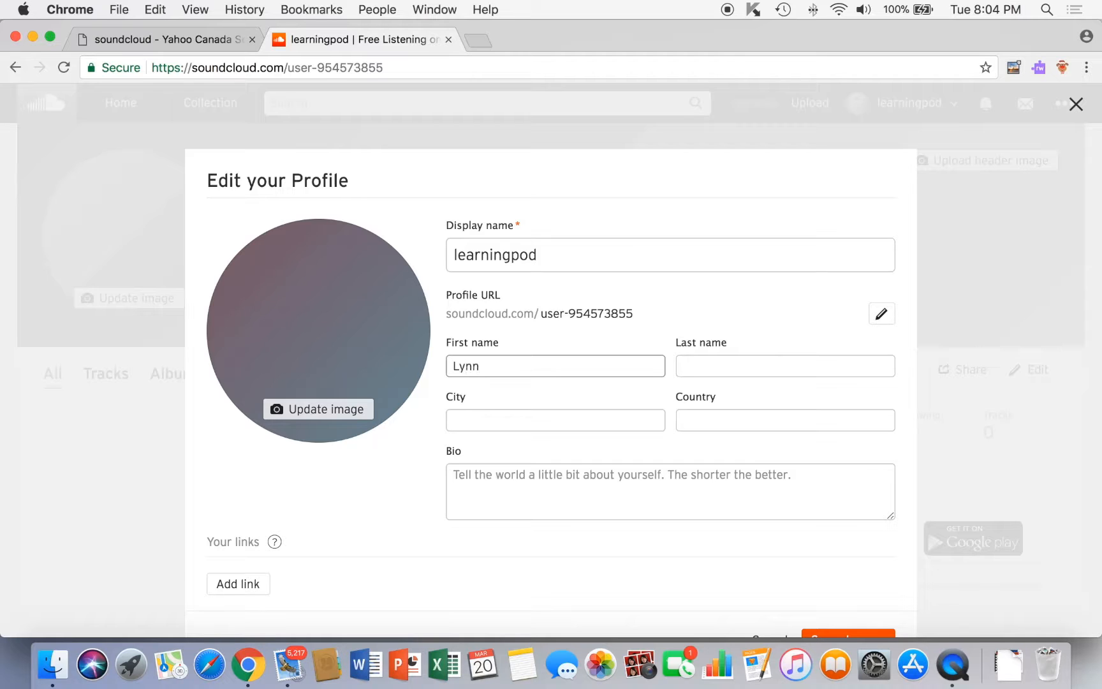
key("Tab")
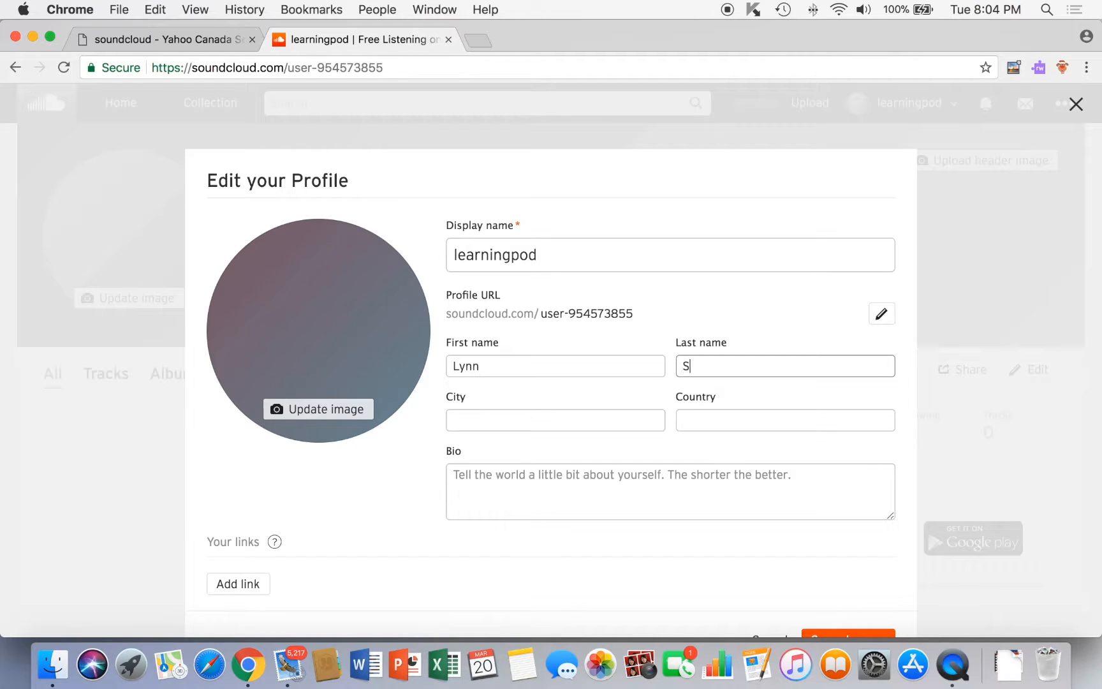
left_click(457, 415)
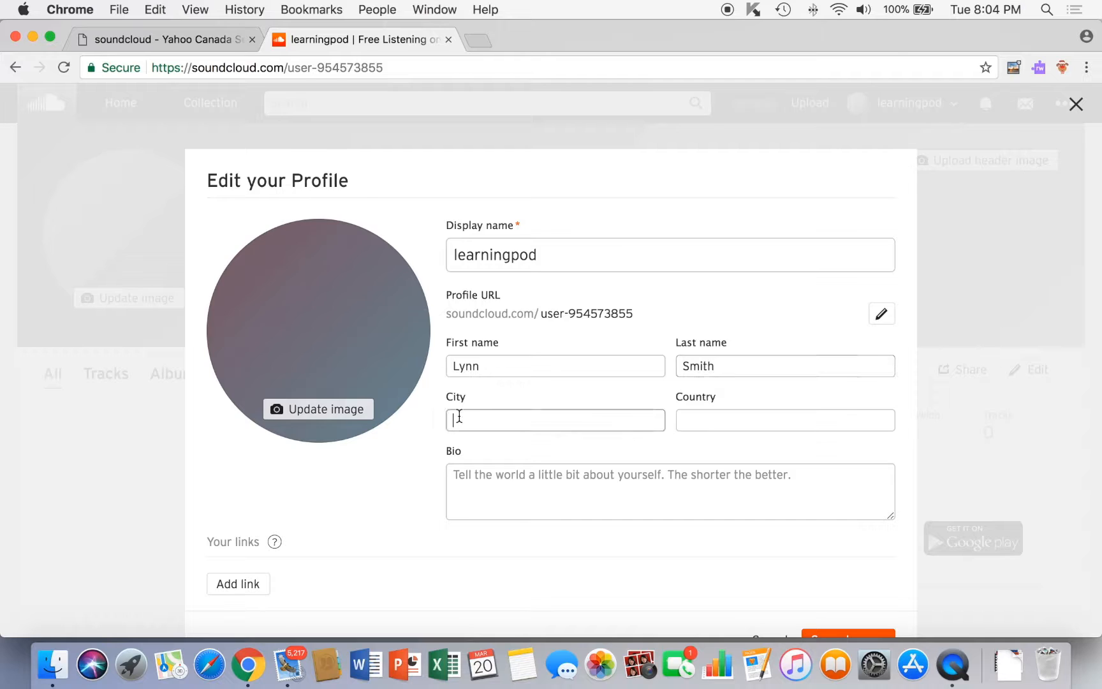
type("Toronto")
left_click(715, 423)
type("Canada")
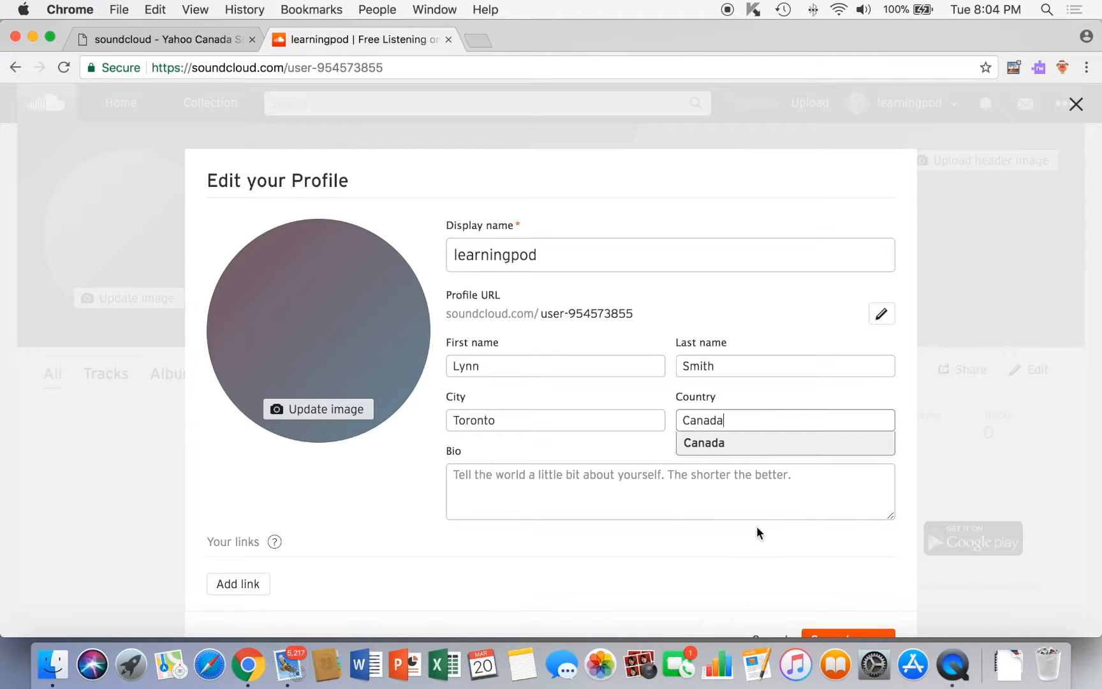
key("Return")
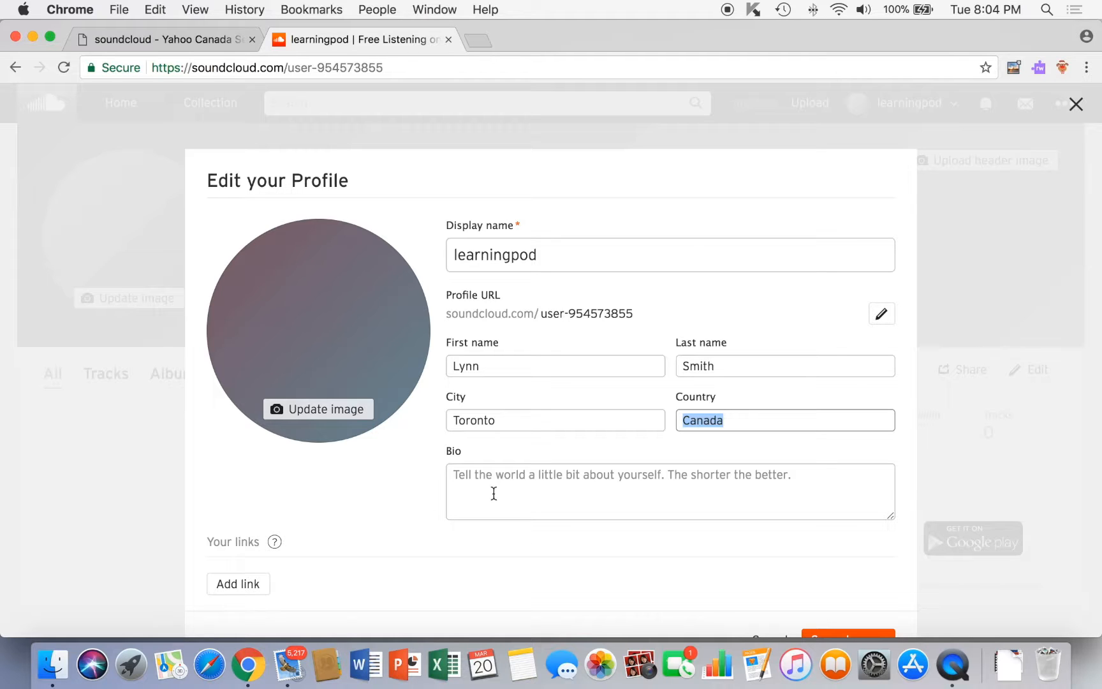
scroll(574, 553, "down", 2)
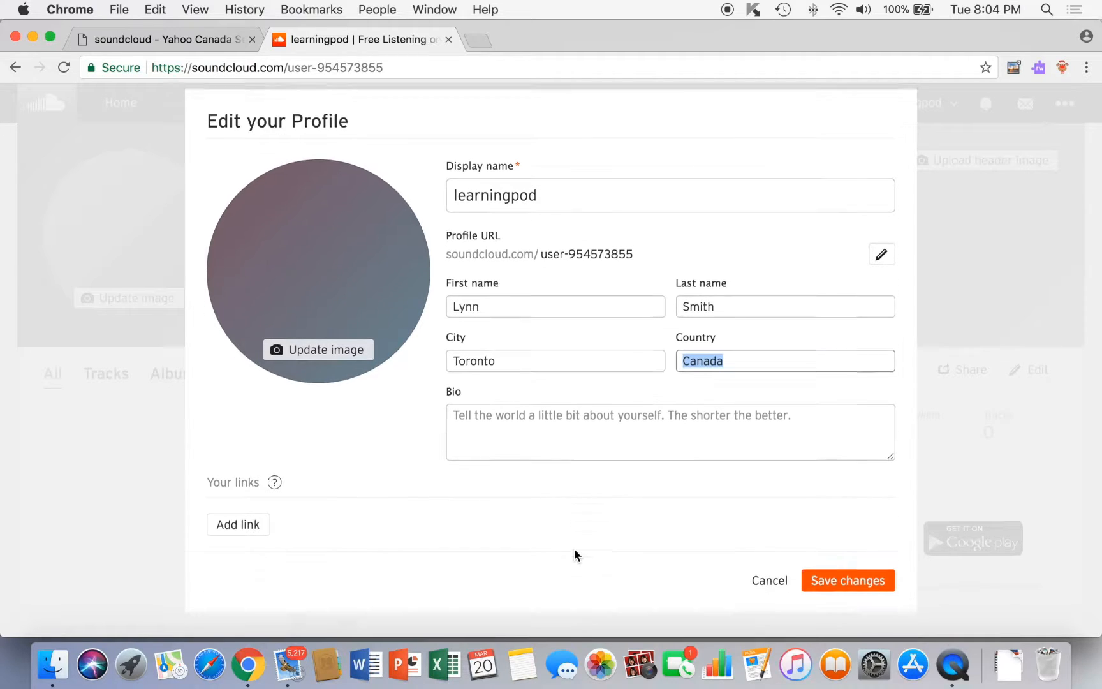
left_click(848, 582)
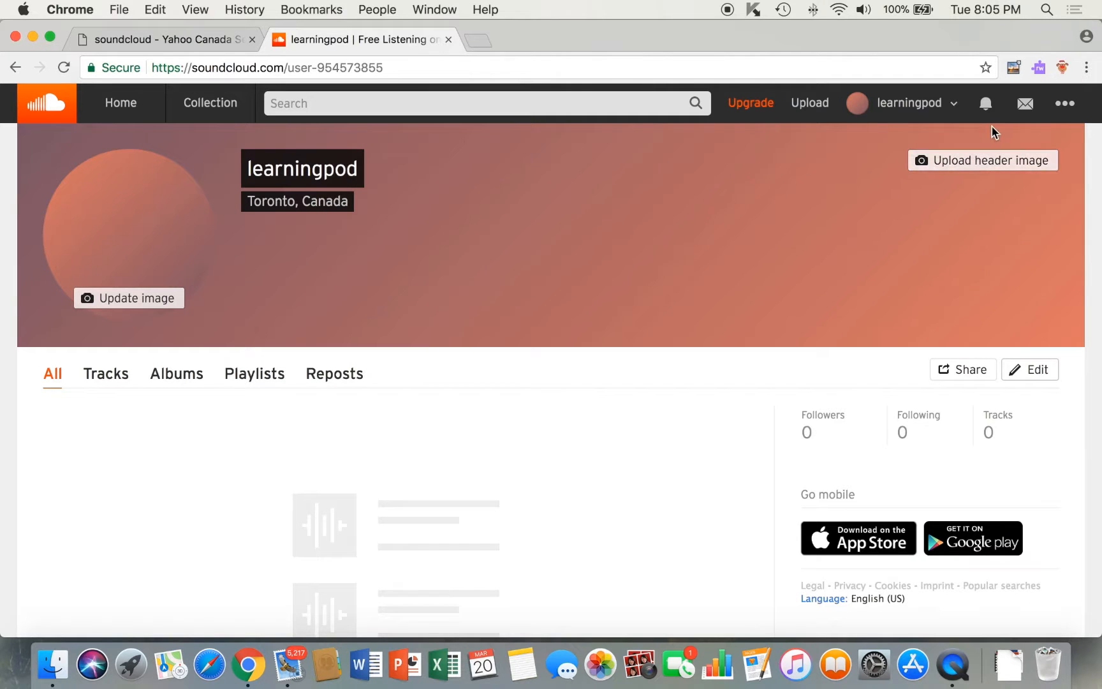
Go to the account Settings' Content section with the RSS feed options.
left_click(1068, 112)
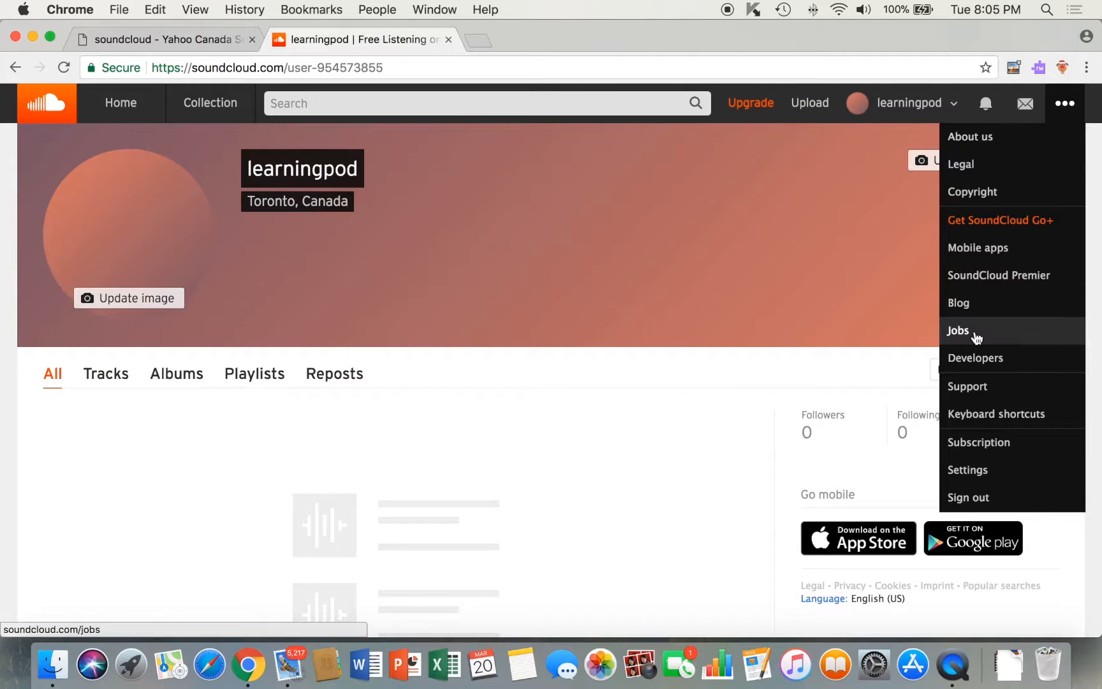
left_click(967, 472)
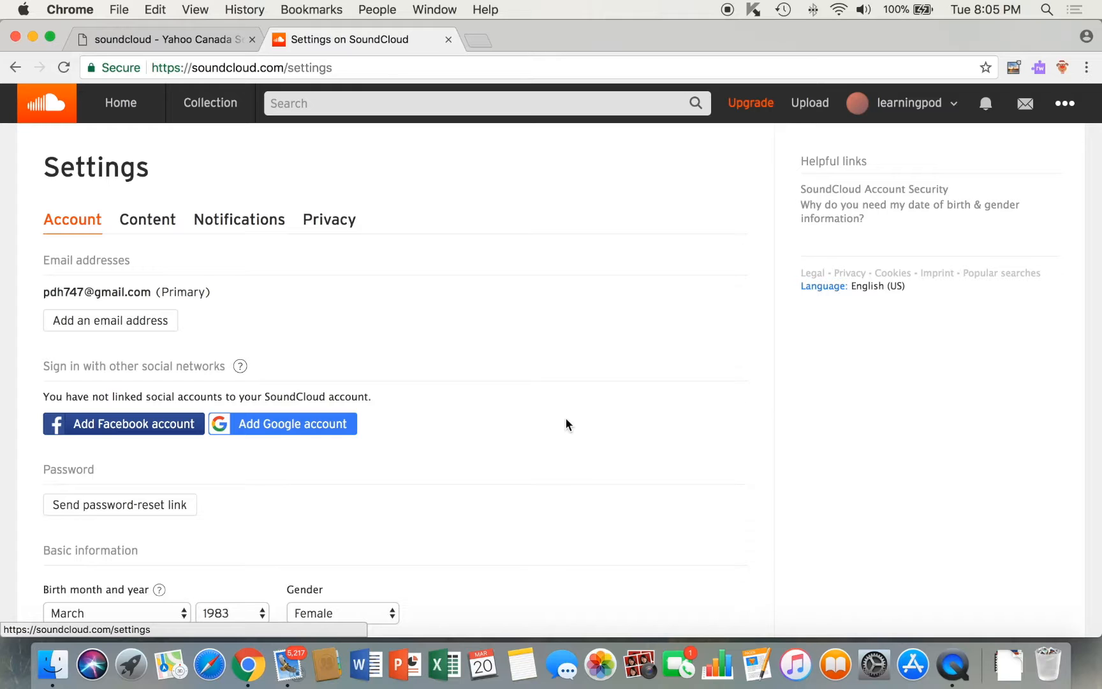
left_click(158, 229)
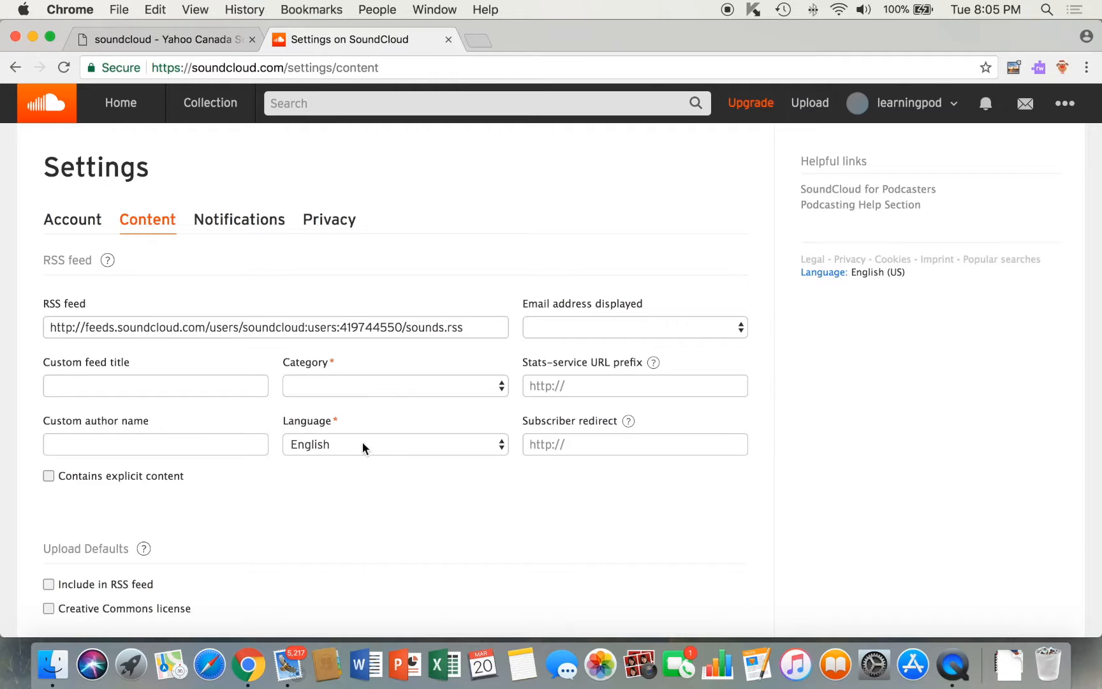
Set the feed category to Education, include new uploads in the RSS feed, and save.
left_click(502, 386)
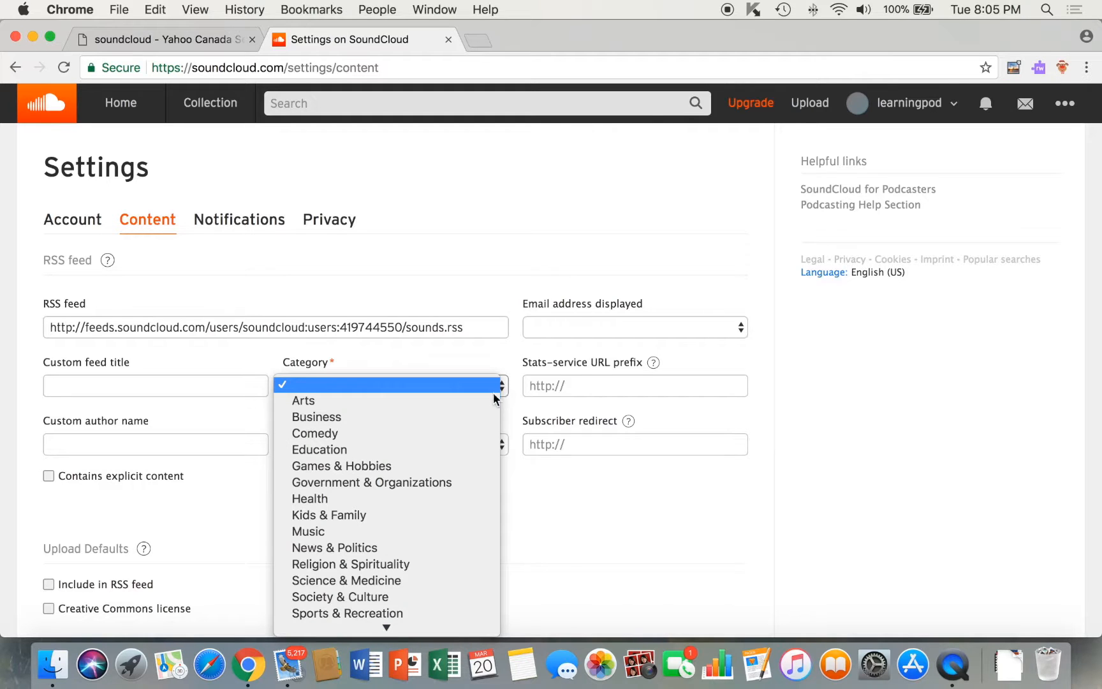
left_click(382, 451)
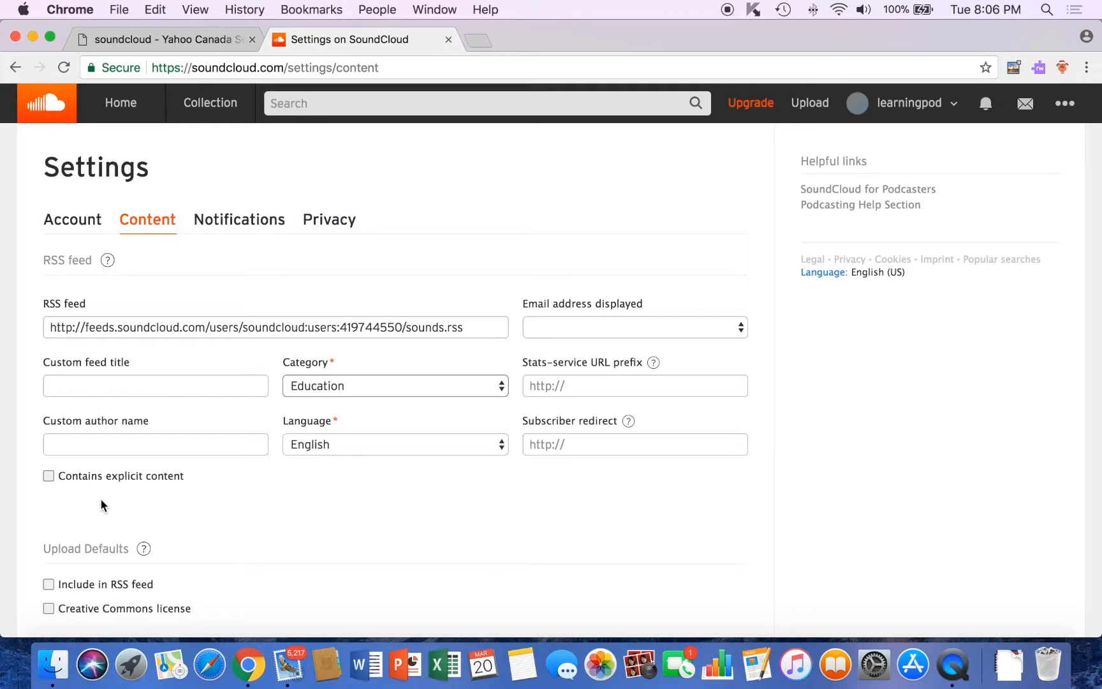
left_click(50, 480)
scroll(59, 521, "down", 3)
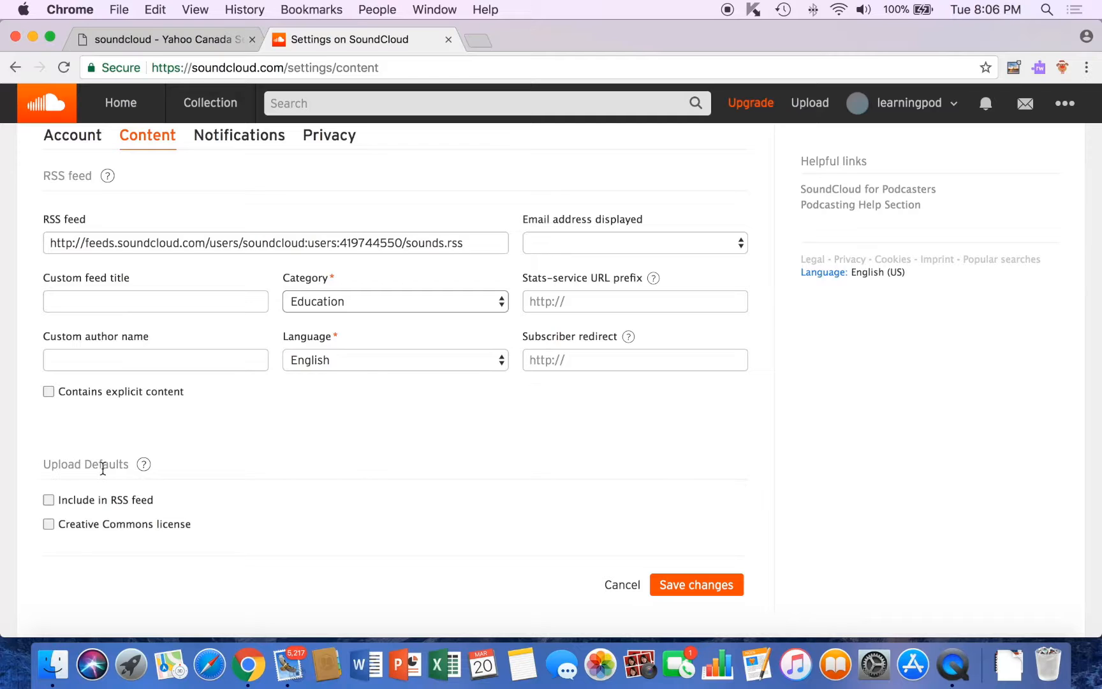
left_click(49, 500)
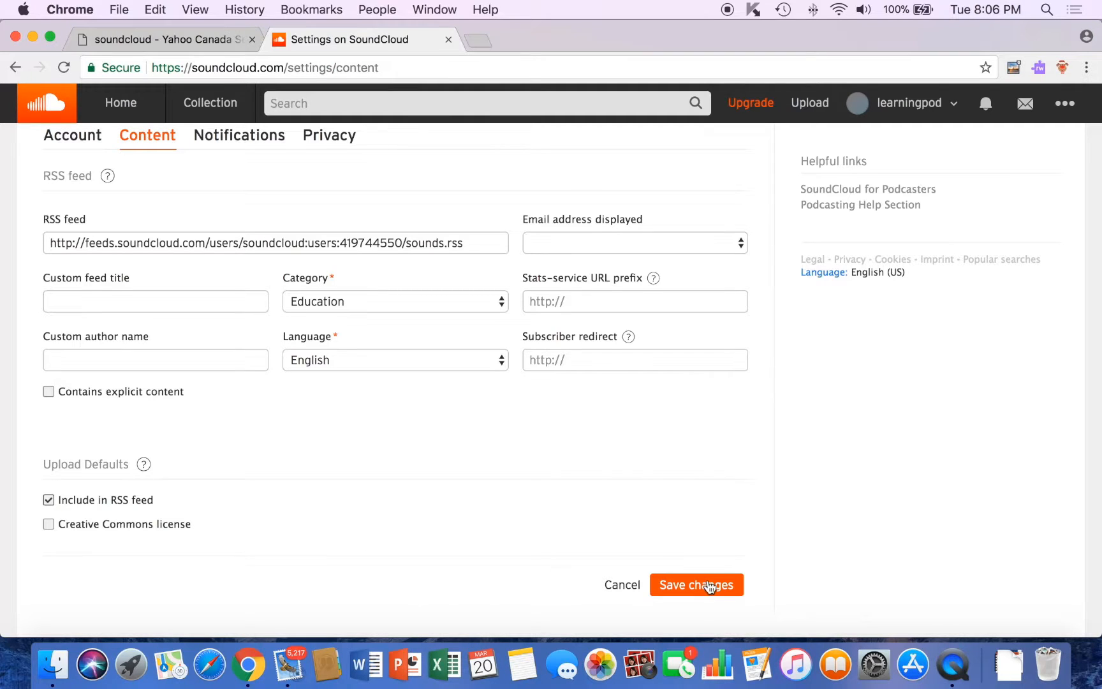
left_click(710, 586)
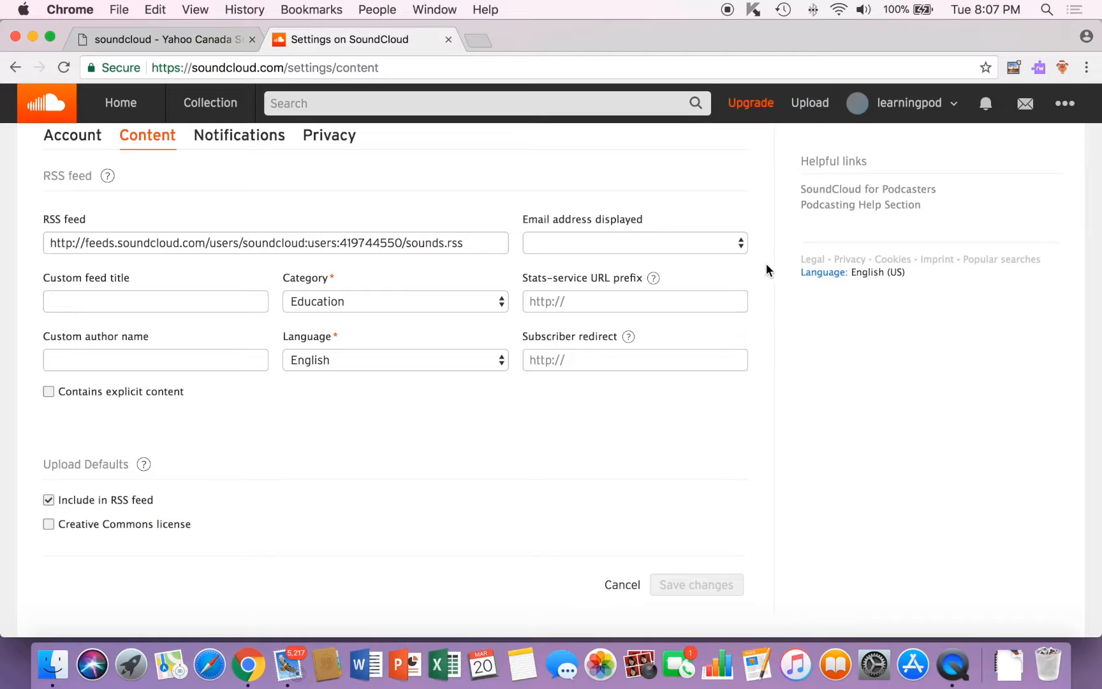
Upload Lynn's Intro.m4a from the Desktop through the upload page.
left_click(811, 105)
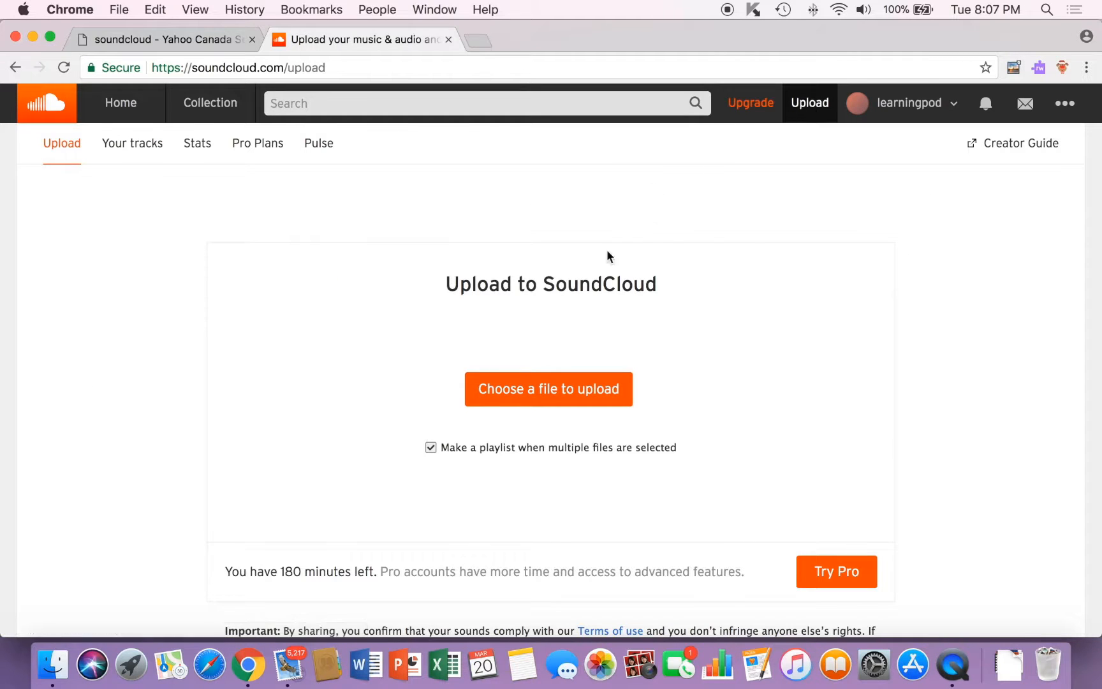
left_click(526, 386)
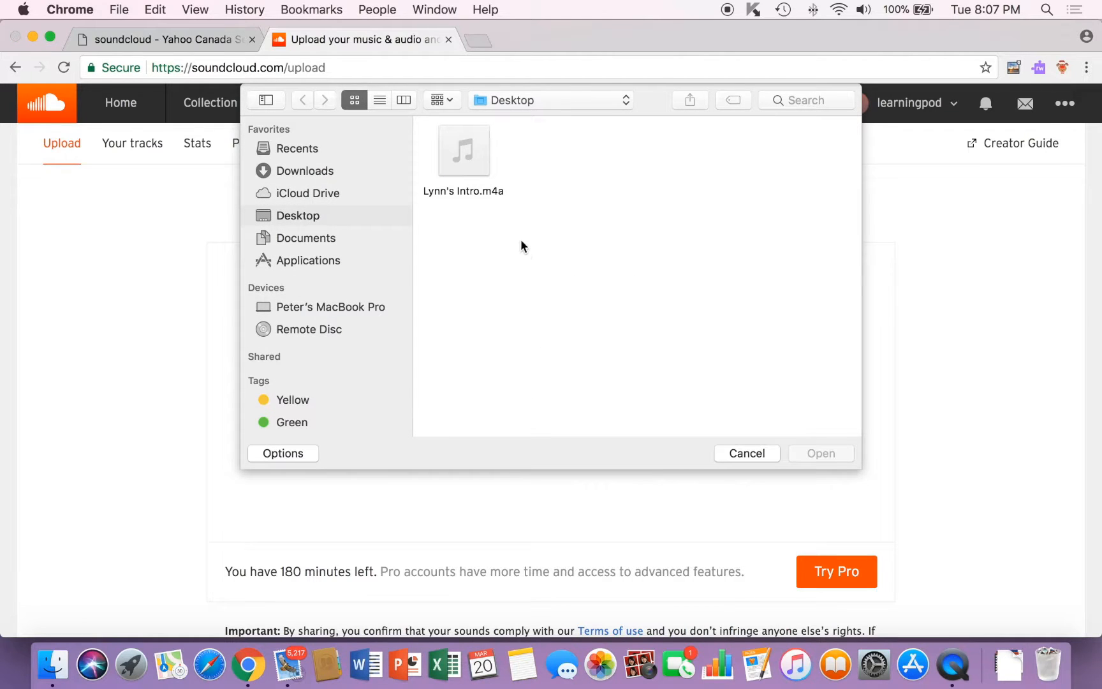
left_click(486, 157)
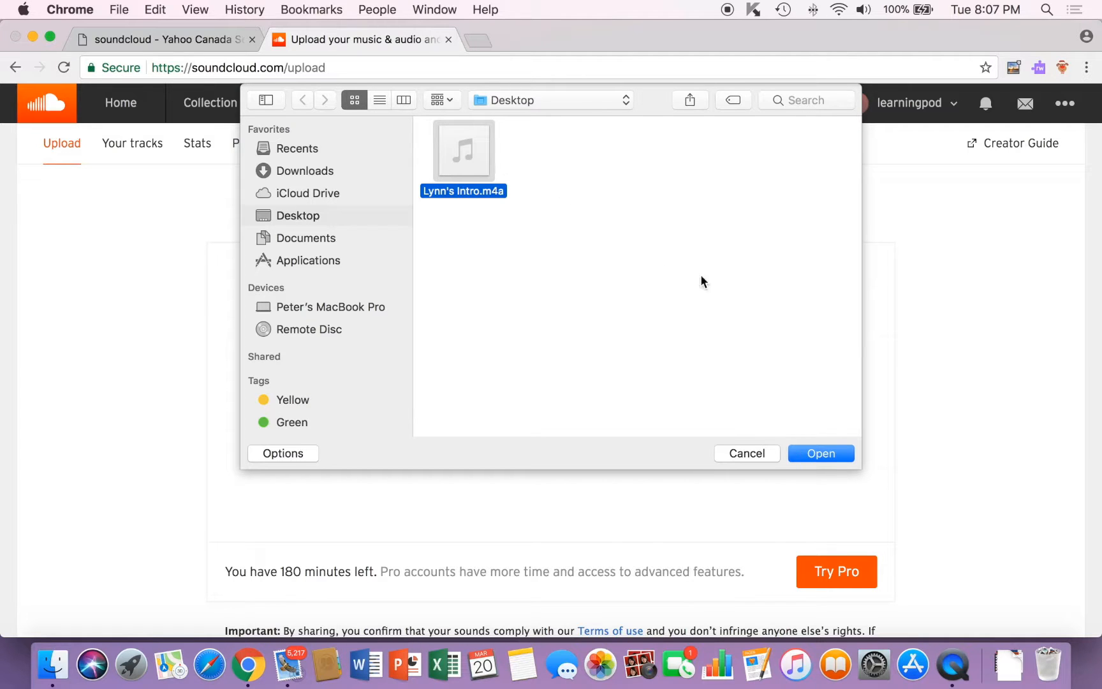
left_click(809, 453)
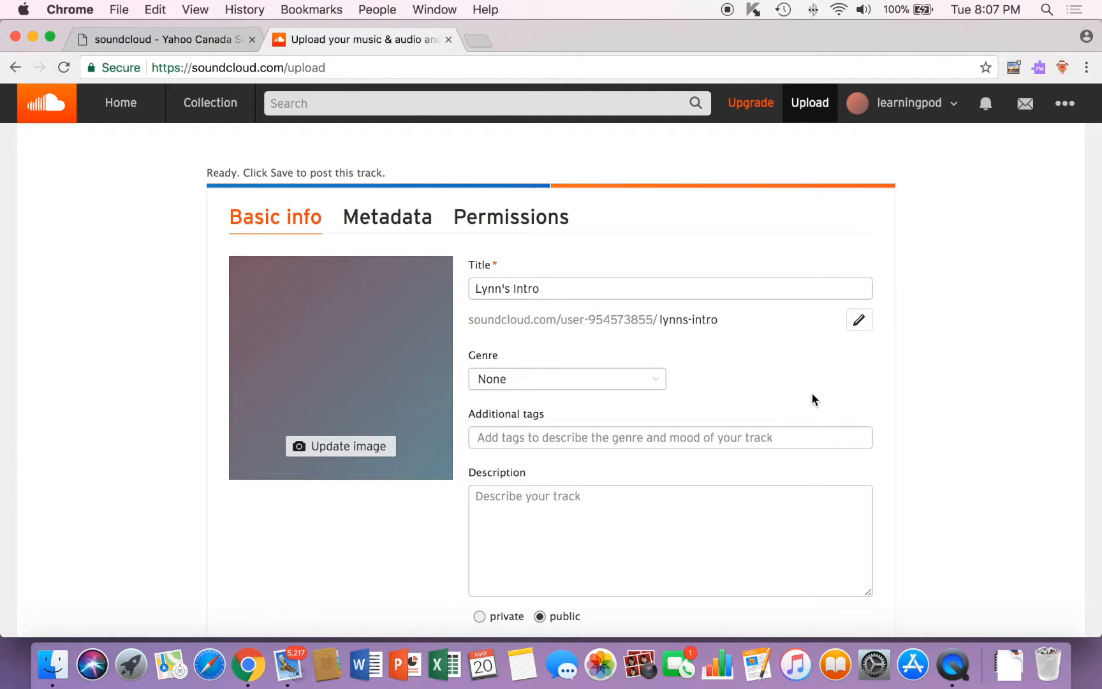
Give the Lynn's Intro track the genre Learning and save its details.
scroll(813, 398, "down", 3)
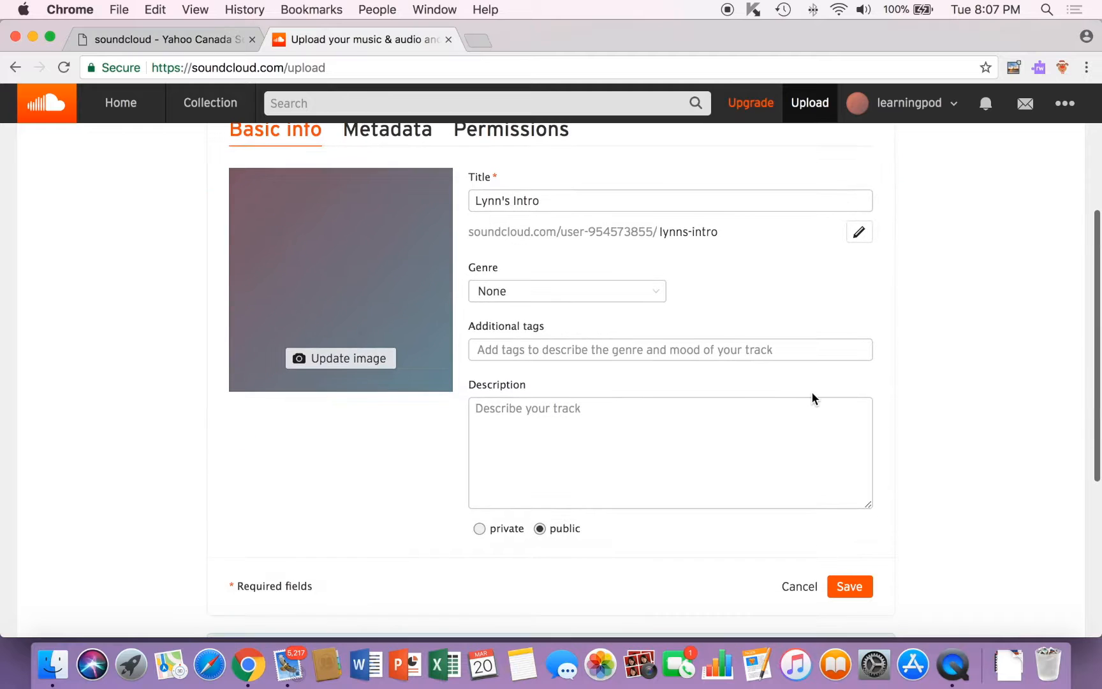
left_click(658, 290)
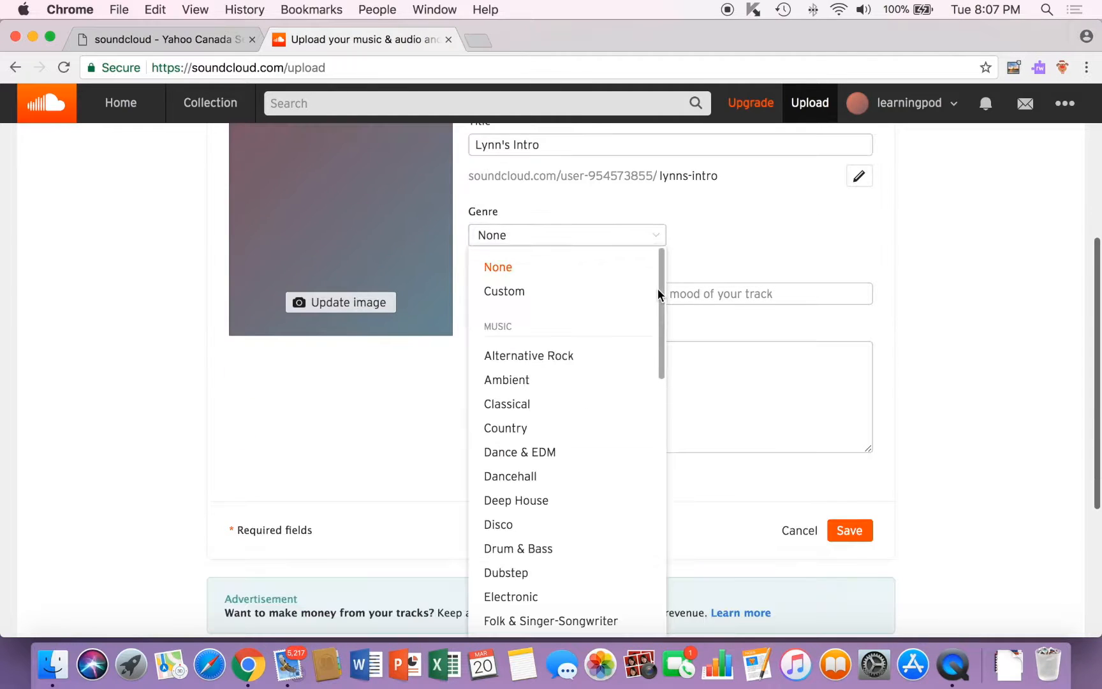
left_click_drag(662, 312, 653, 574)
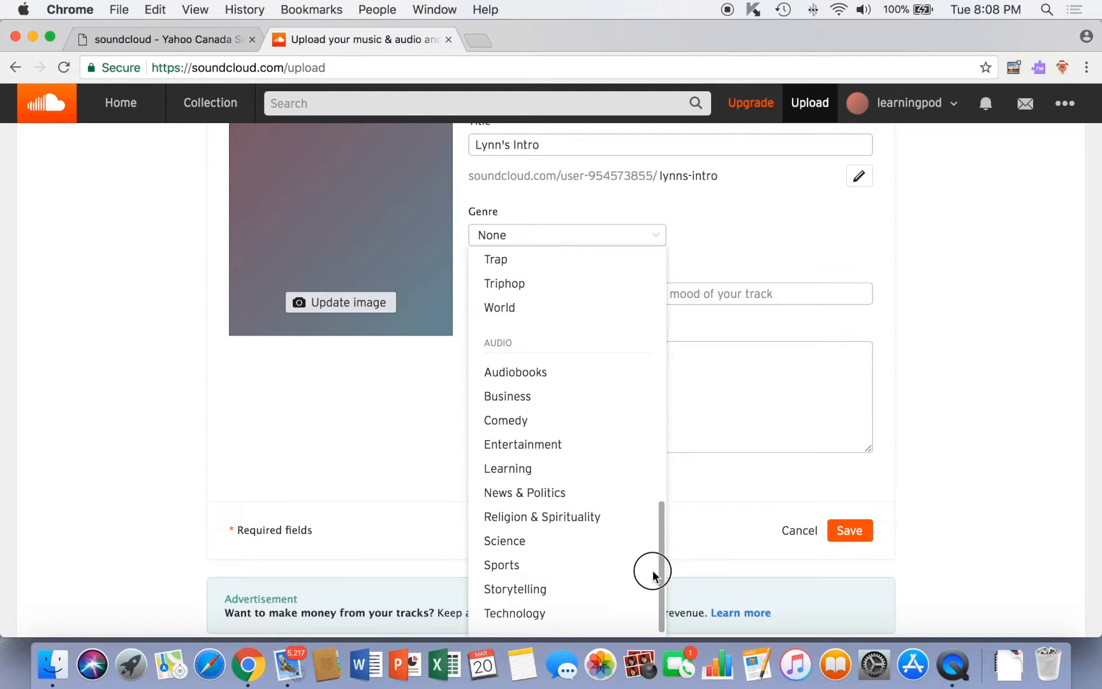
left_click(531, 472)
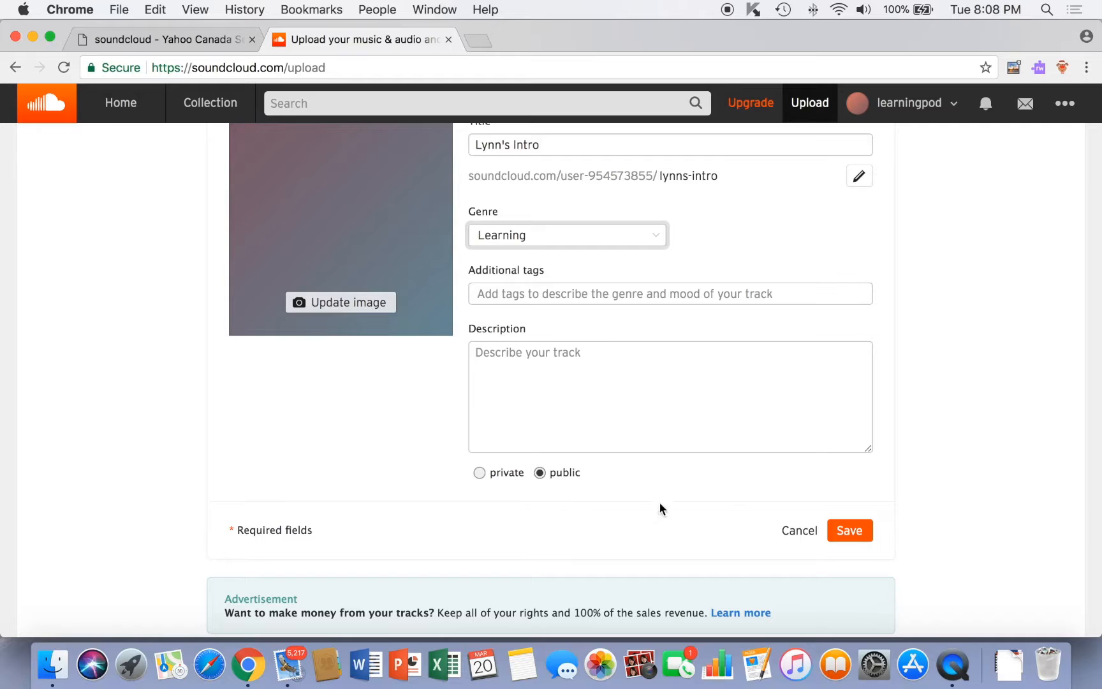
left_click(856, 529)
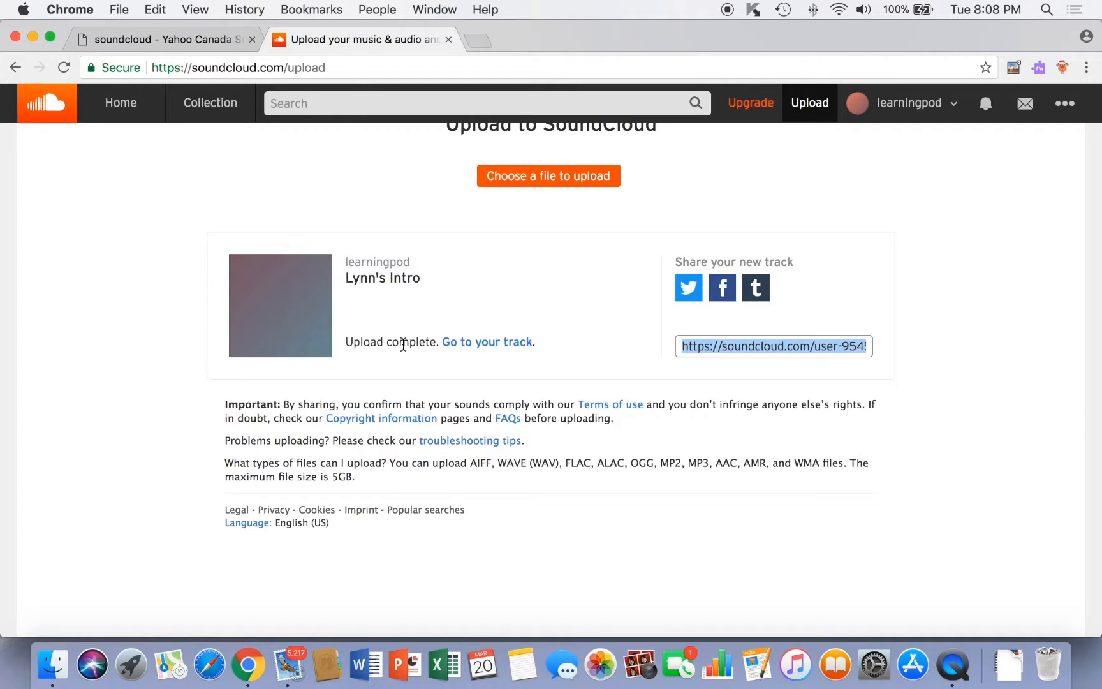
Open the Lynn's Intro track page and review its 0:49 recording tagged Learning.
left_click(468, 348)
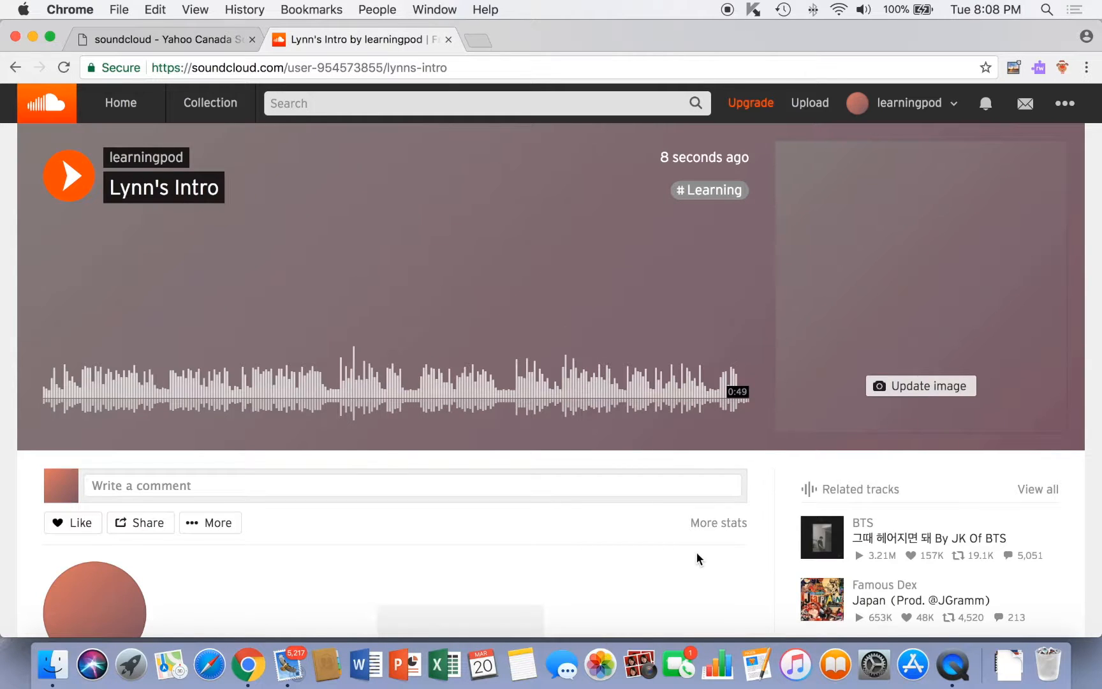
scroll(696, 559, "down", 2)
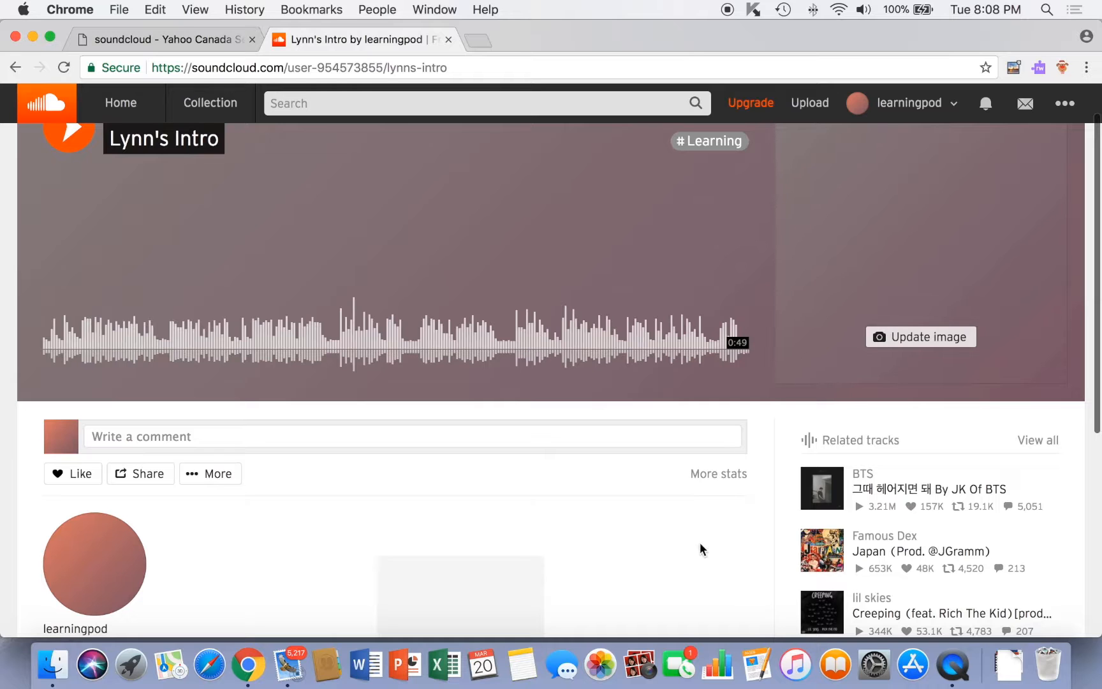
scroll(700, 544, "down", 3)
scroll(700, 544, "up", 3)
scroll(700, 544, "up", 2)
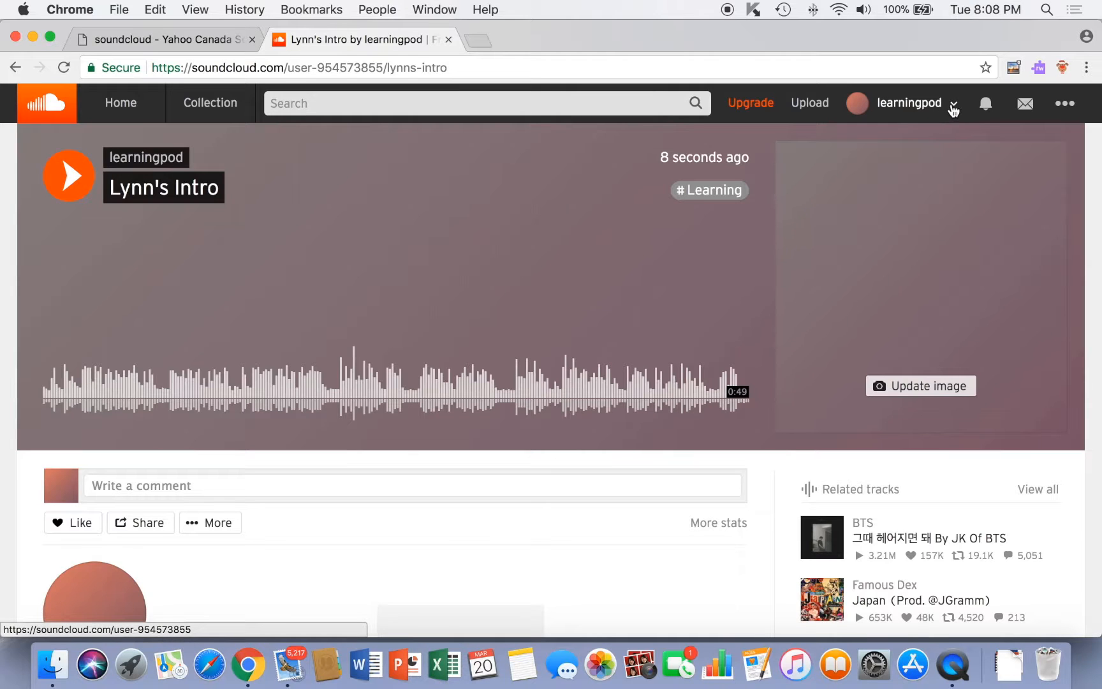
Go to the Your tracks list from the learningpod menu and reload so Lynn's Intro appears.
left_click(955, 110)
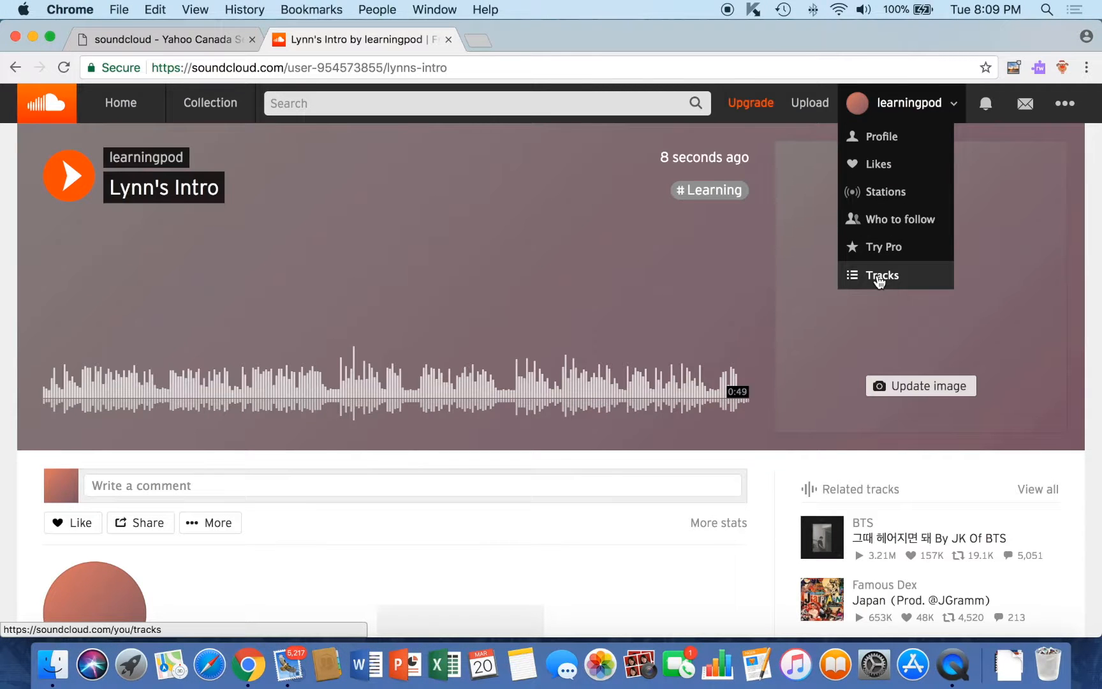
left_click(879, 276)
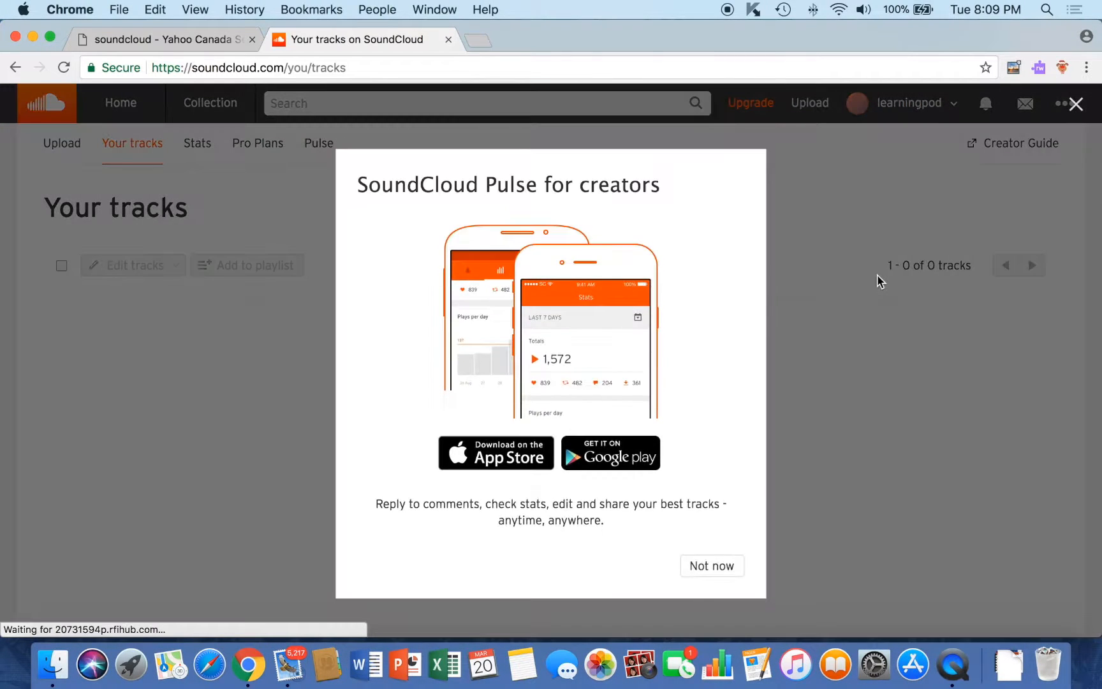
left_click(713, 570)
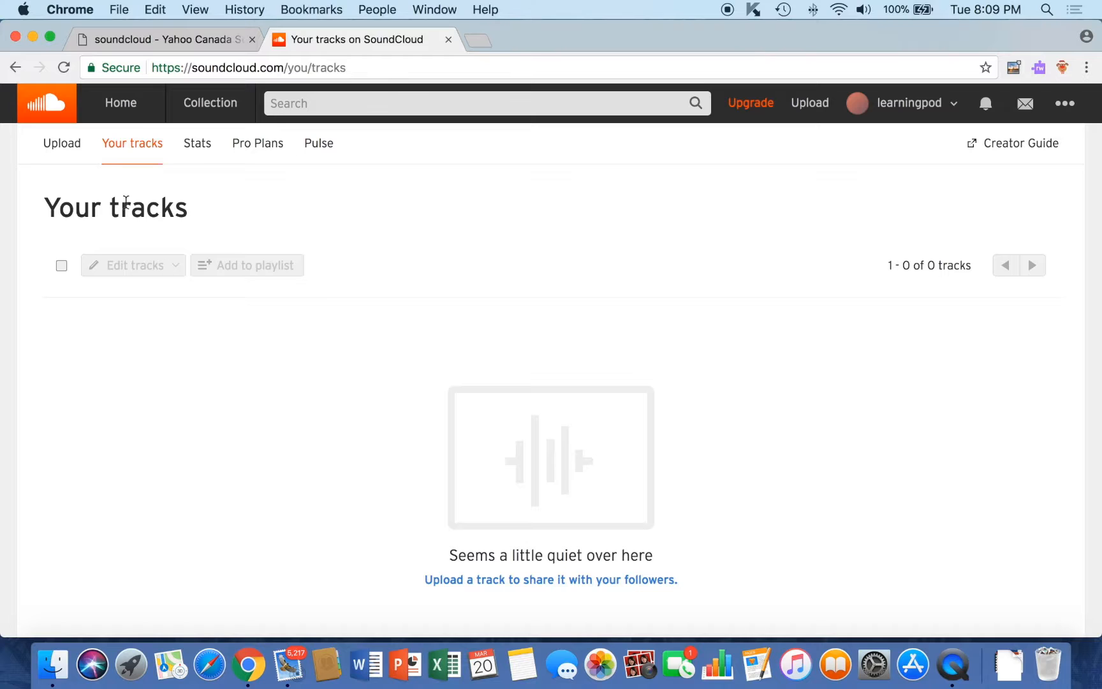
left_click(64, 67)
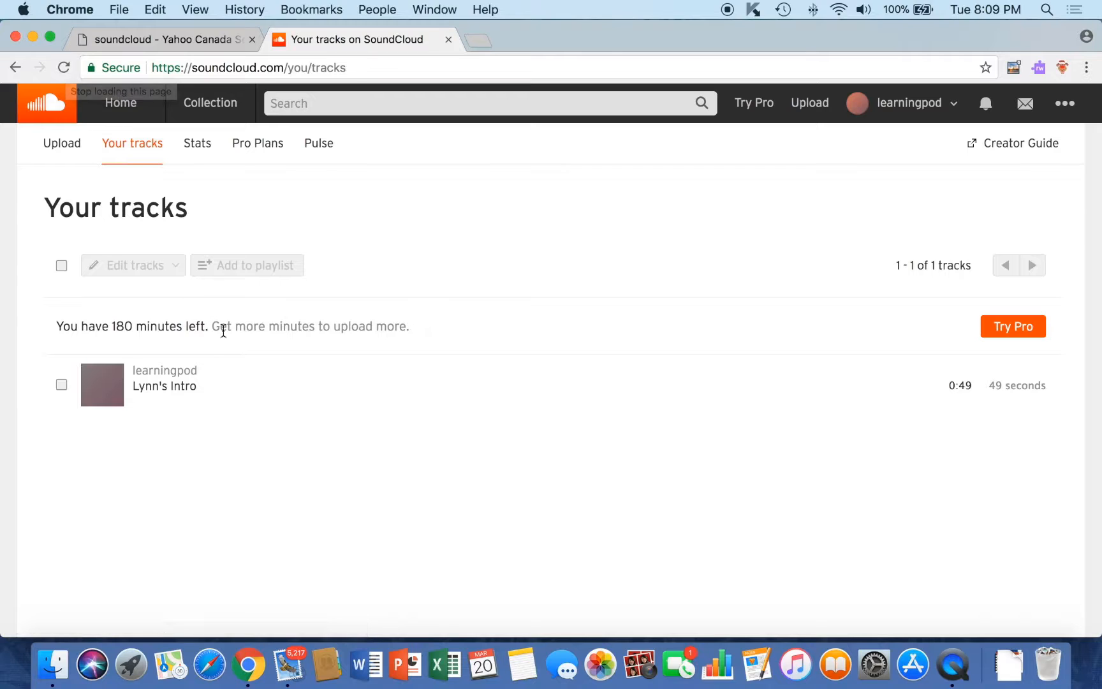
Tick Lynn's Intro and show the Edit 1 track dropdown options.
mouse_move(236, 366)
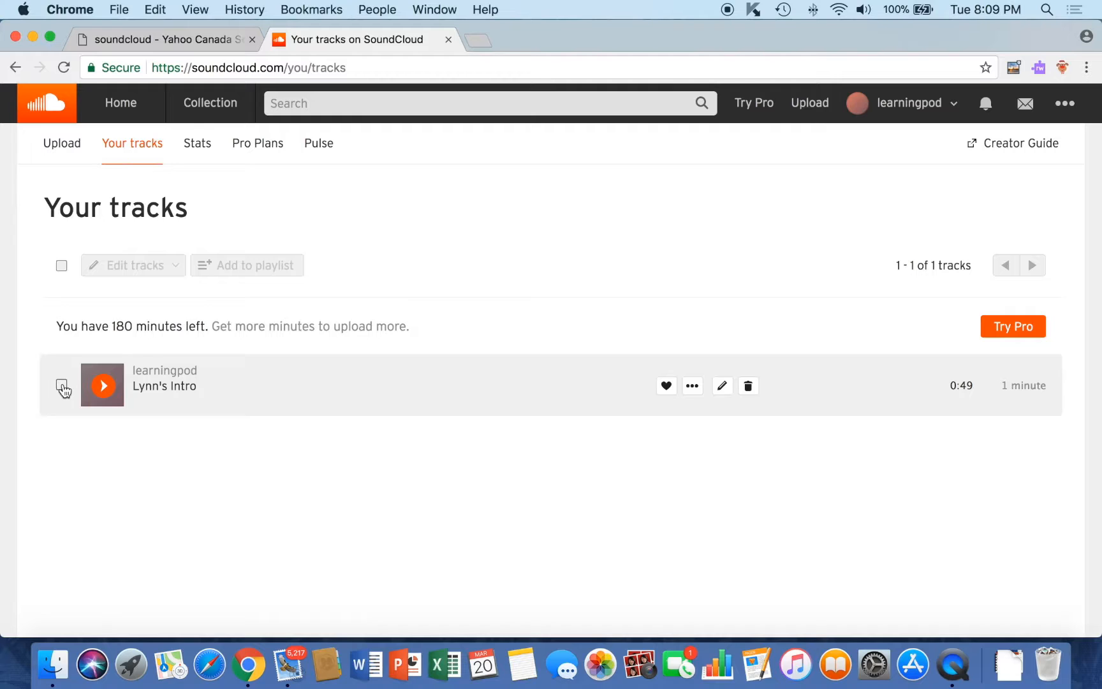
left_click(62, 386)
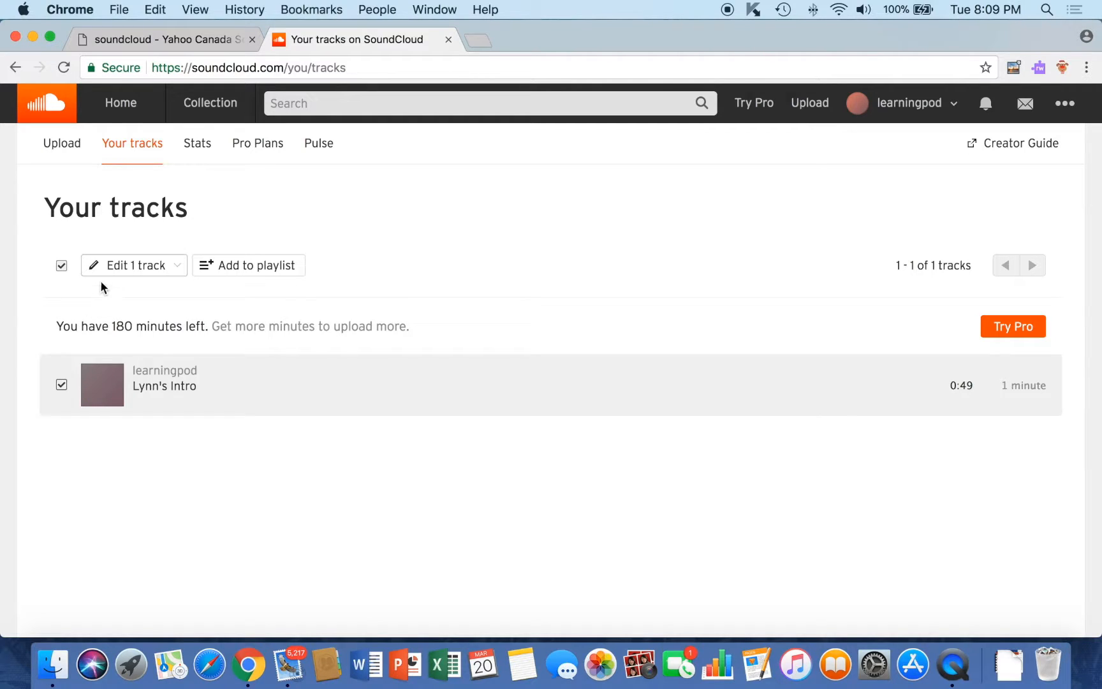
left_click(179, 267)
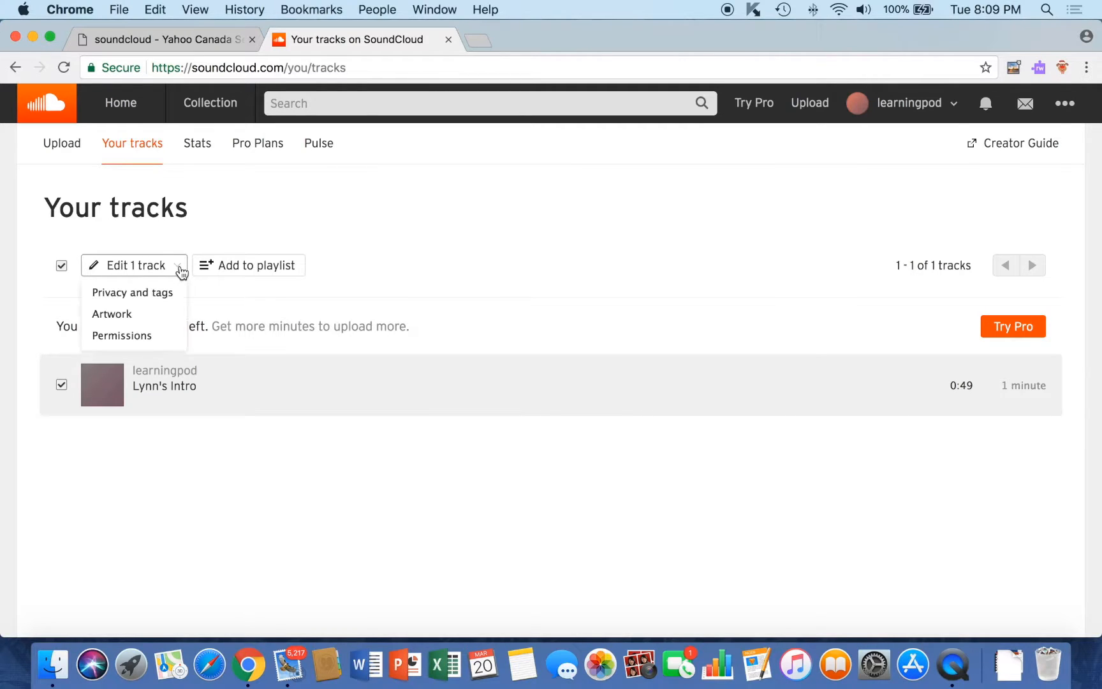
left_click(138, 338)
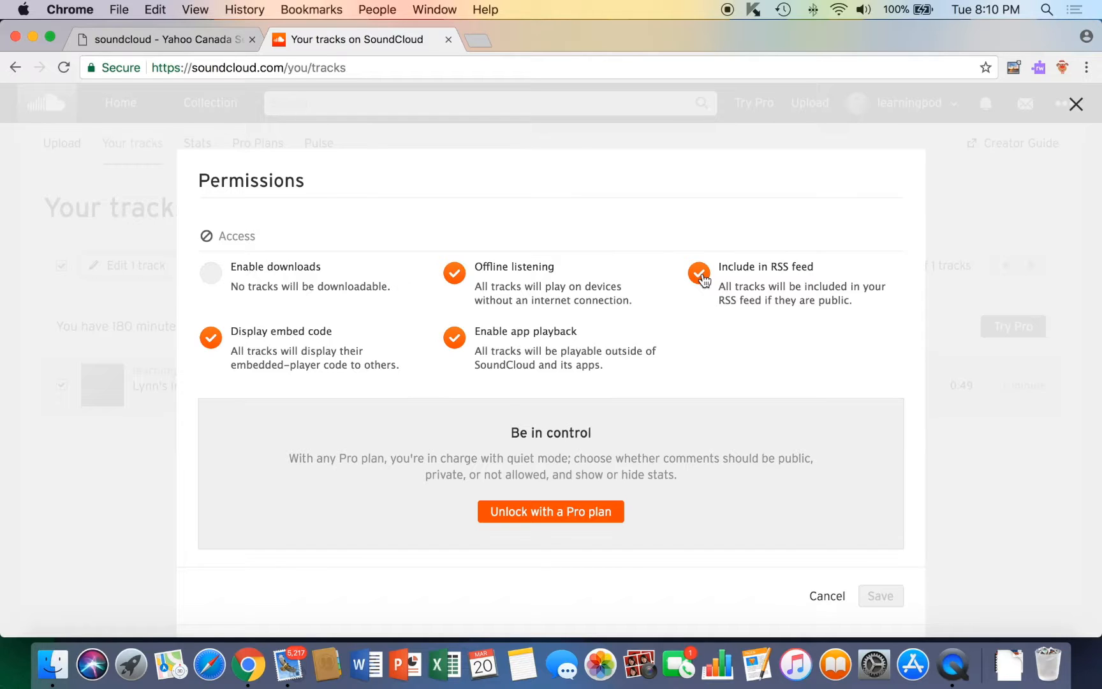
left_click(1074, 104)
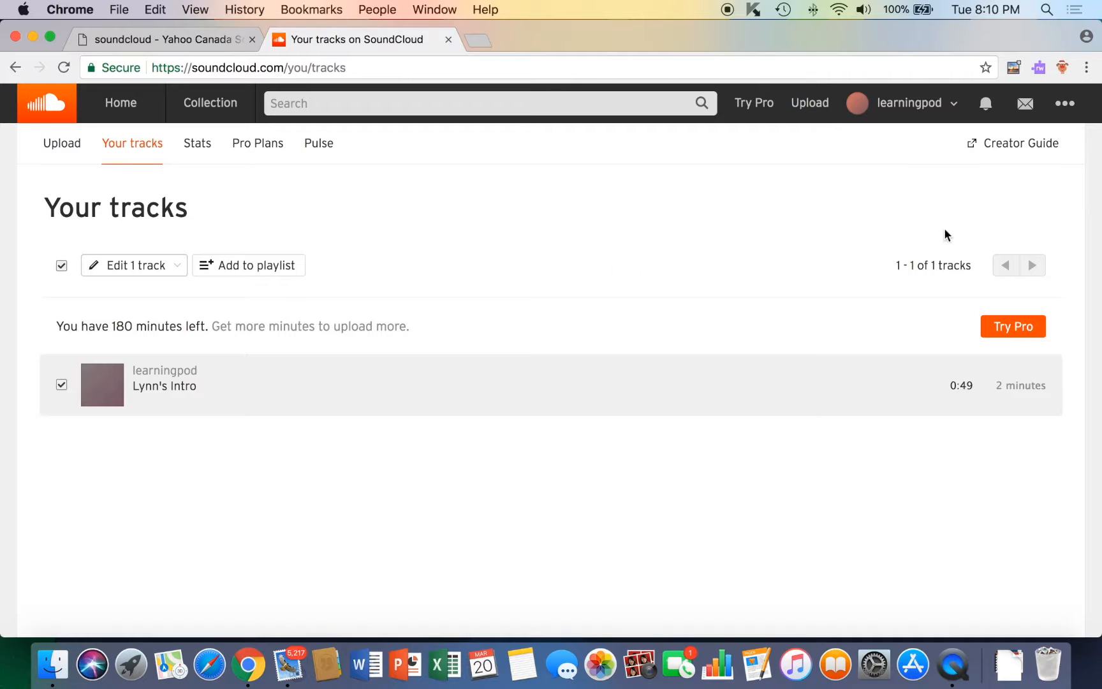
Open the Content settings and select the full RSS feed URL for copying.
left_click(1067, 107)
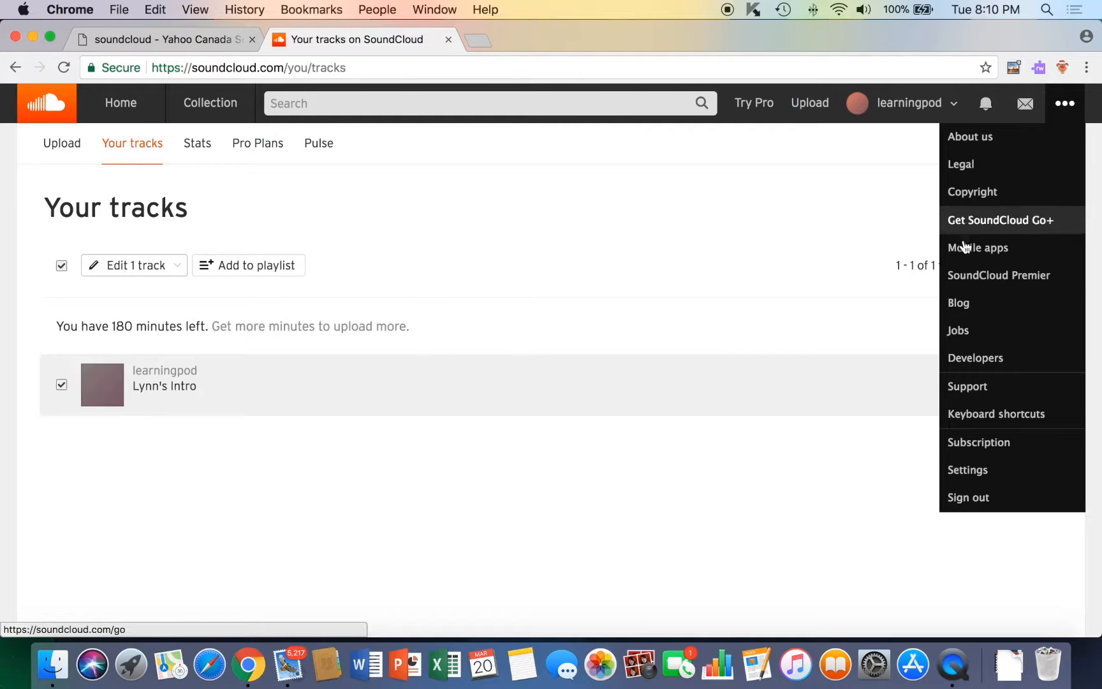
left_click(959, 472)
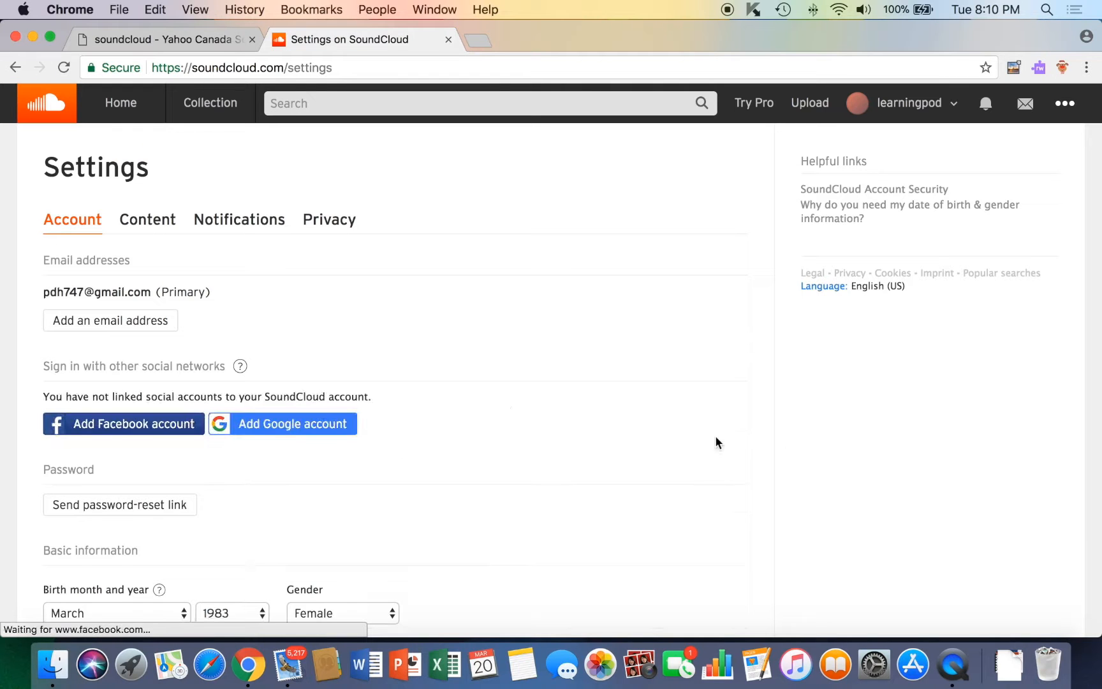
left_click(159, 223)
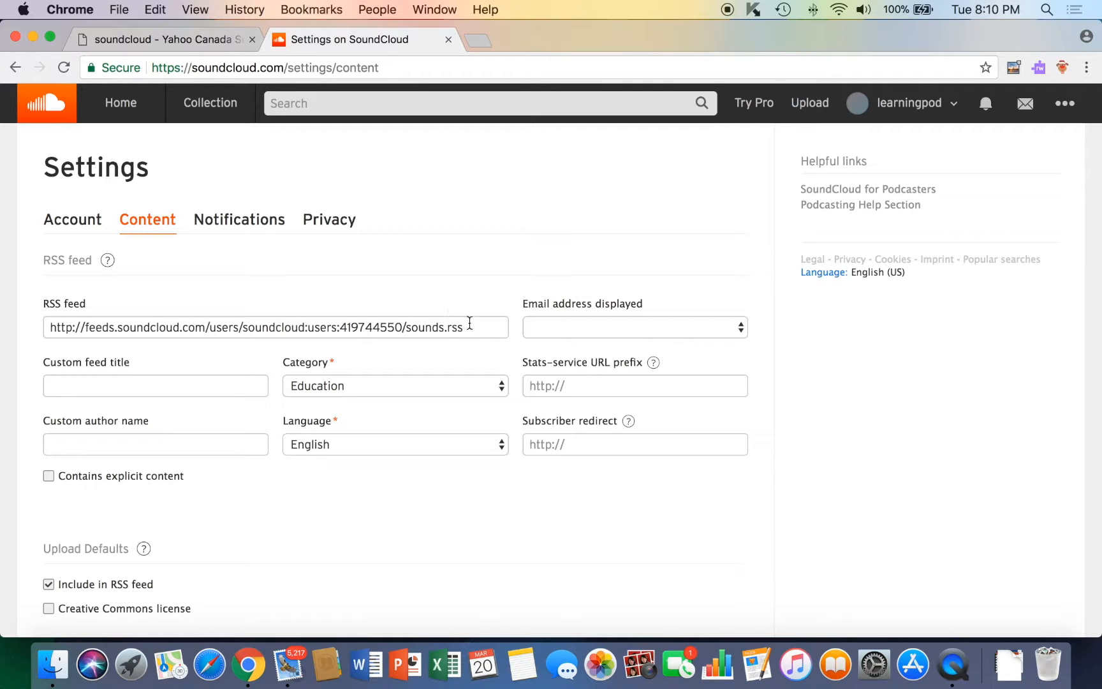
left_click_drag(469, 325, 48, 329)
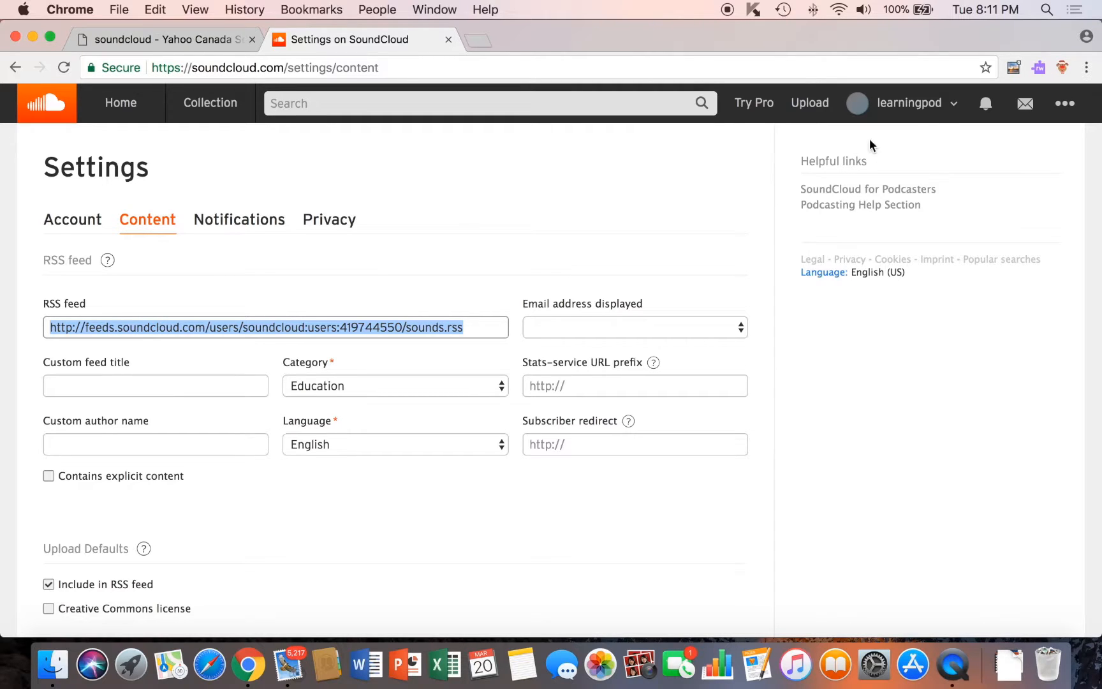
Go back to the Your tracks page via the learningpod dropdown's Tracks entry.
left_click(957, 108)
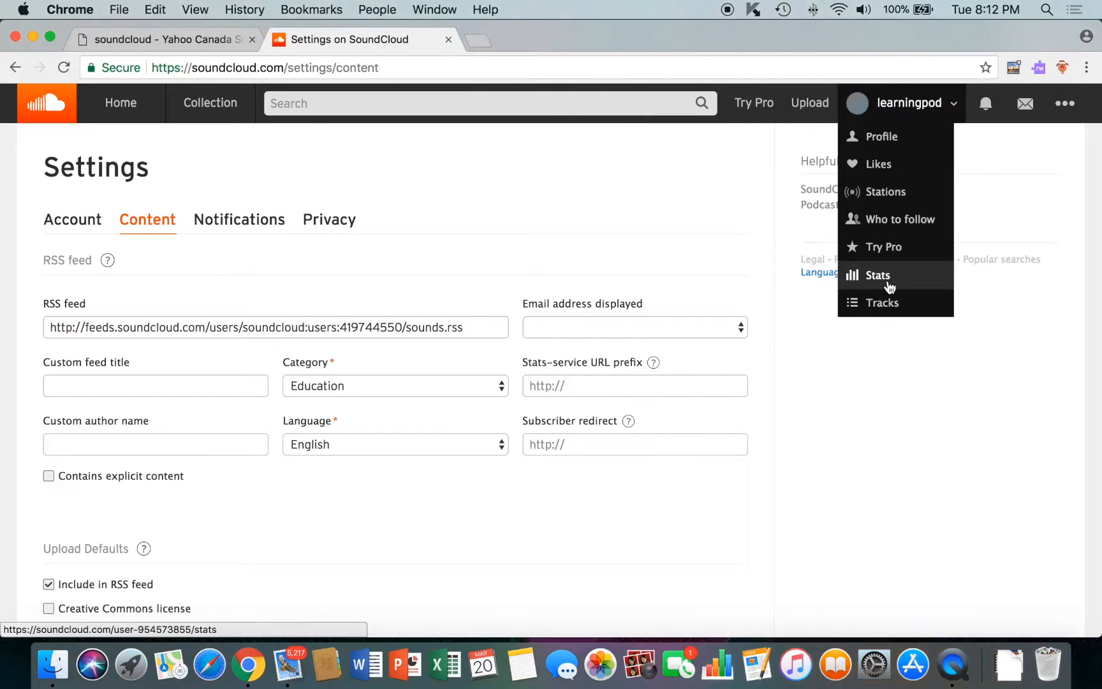
left_click(885, 304)
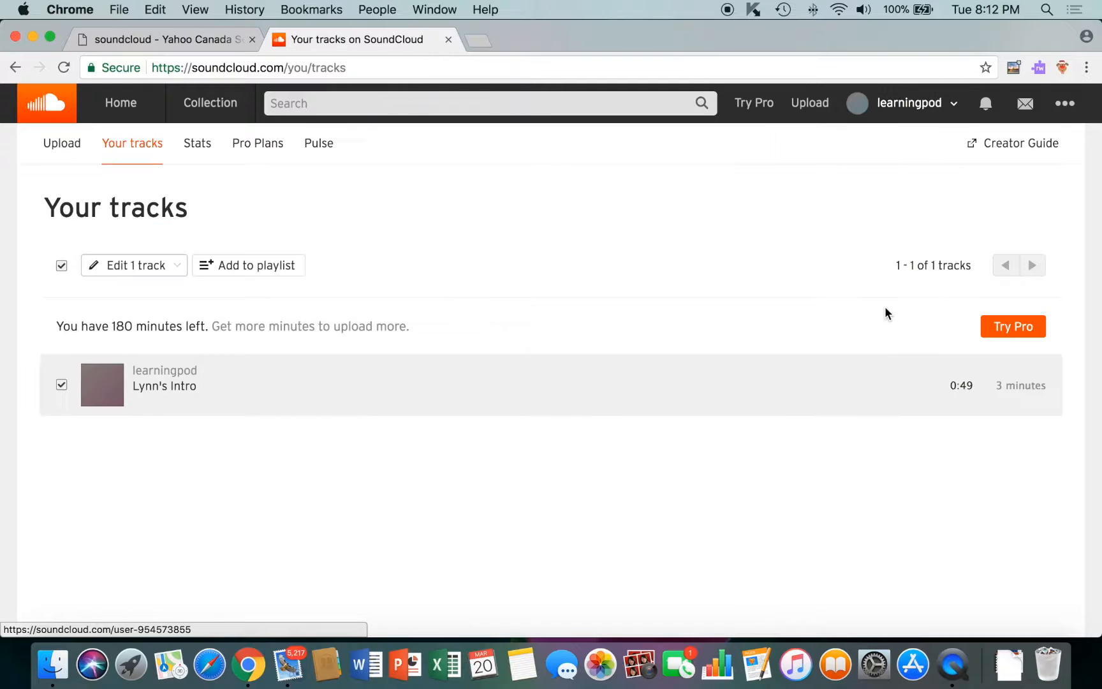
mouse_move(740, 388)
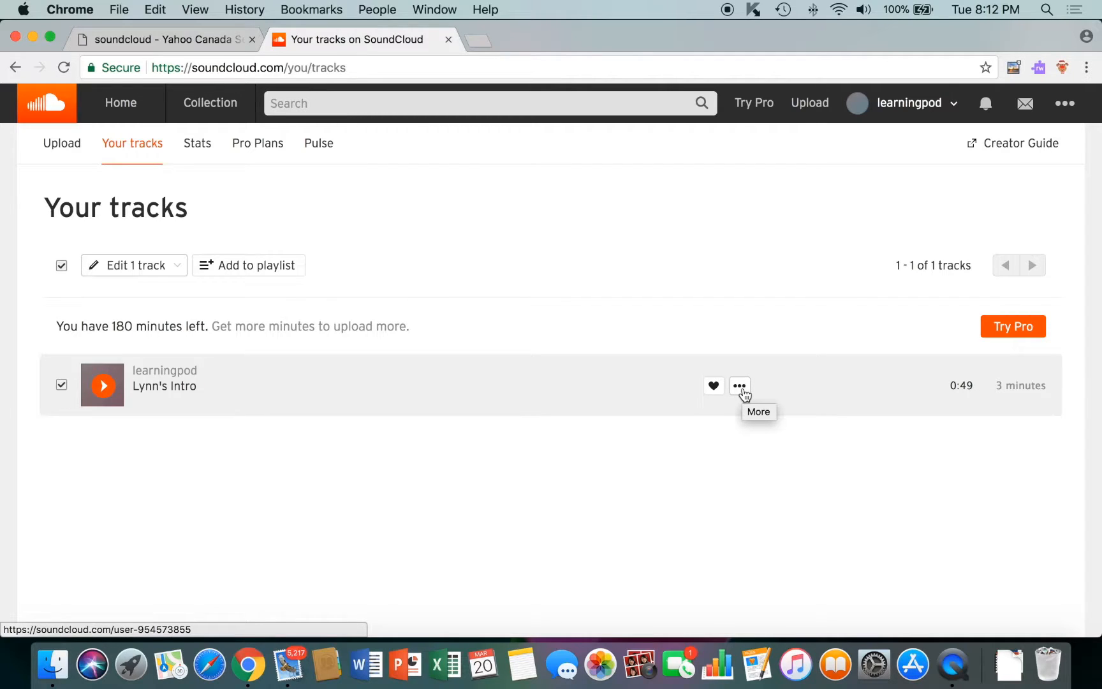
Open the Share dialog for Lynn's Intro from its More menu.
left_click(742, 389)
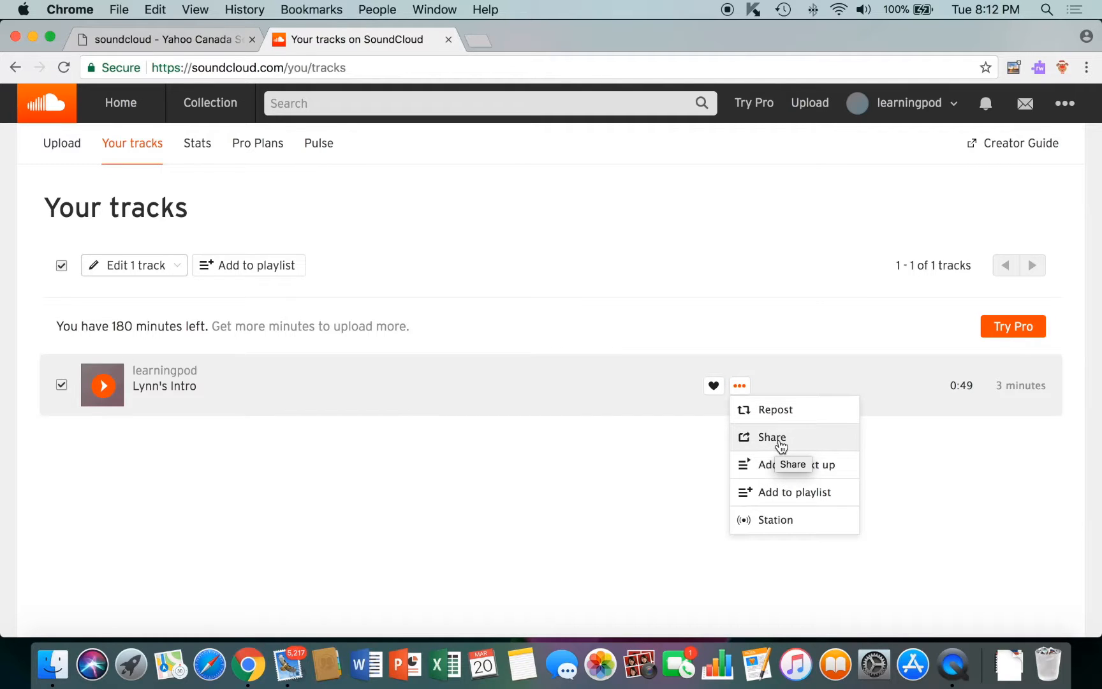
left_click(772, 438)
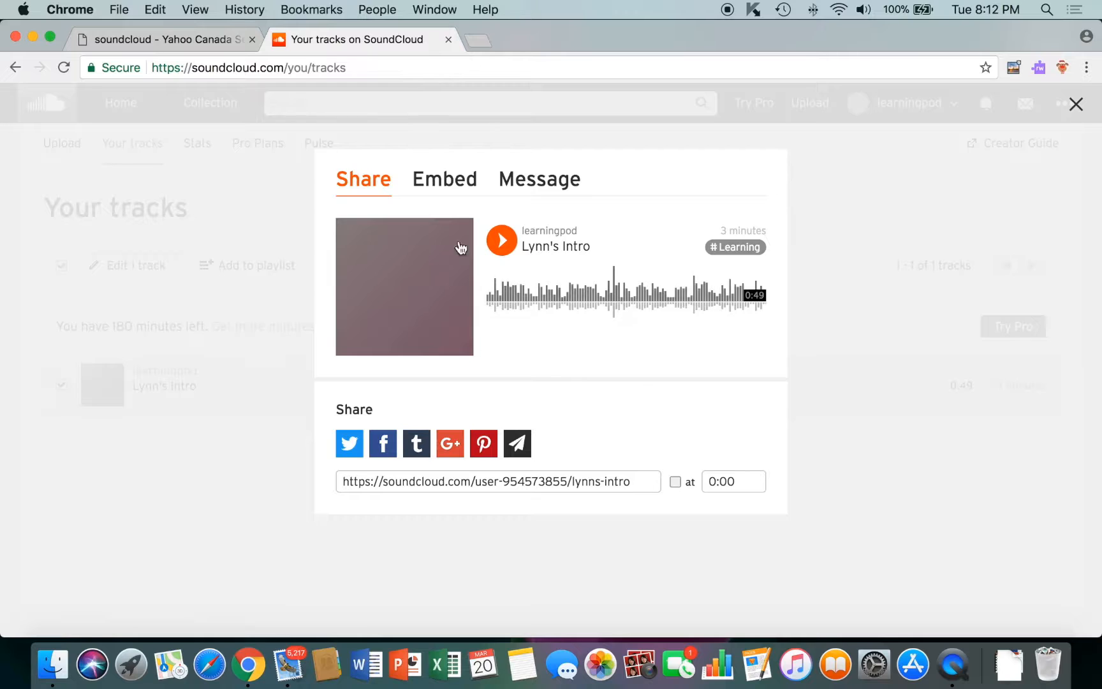
Switch to the Embed tab and select the full iframe embed code.
left_click(439, 182)
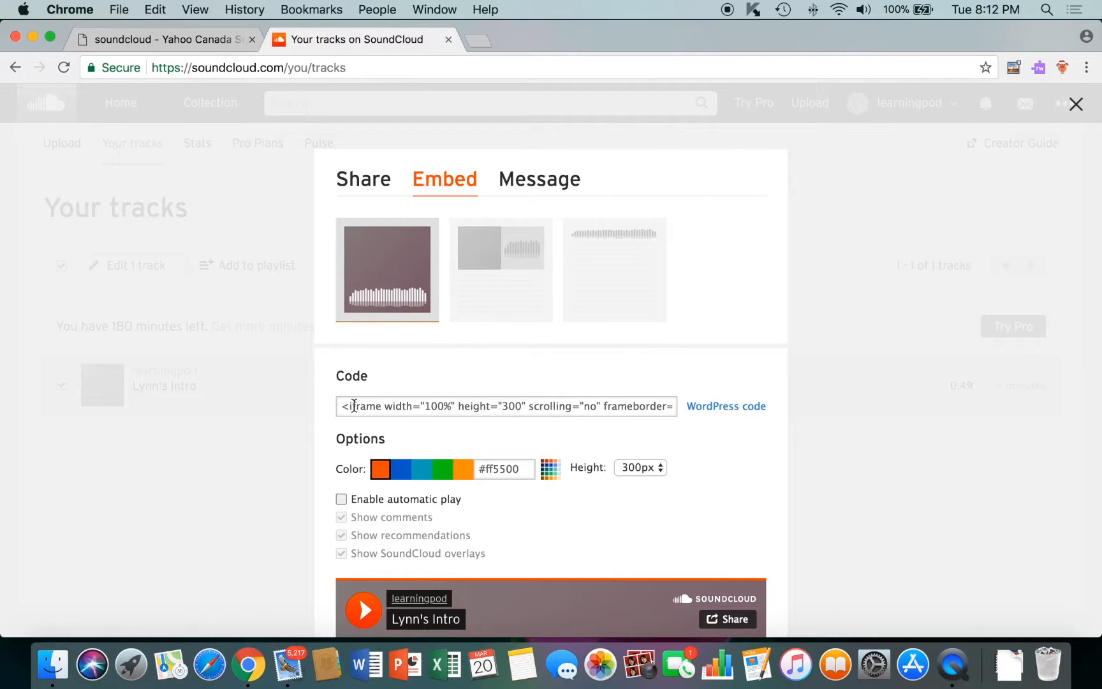
left_click(345, 409)
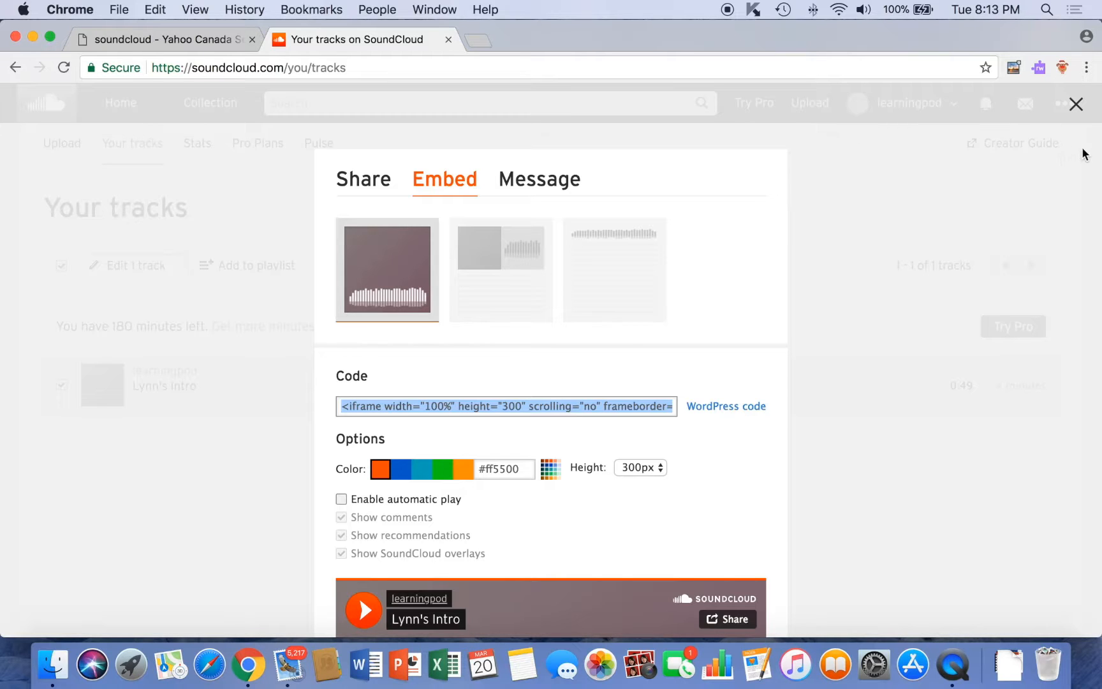
Close the Share/Embed dialog to return to Your tracks.
left_click(1076, 110)
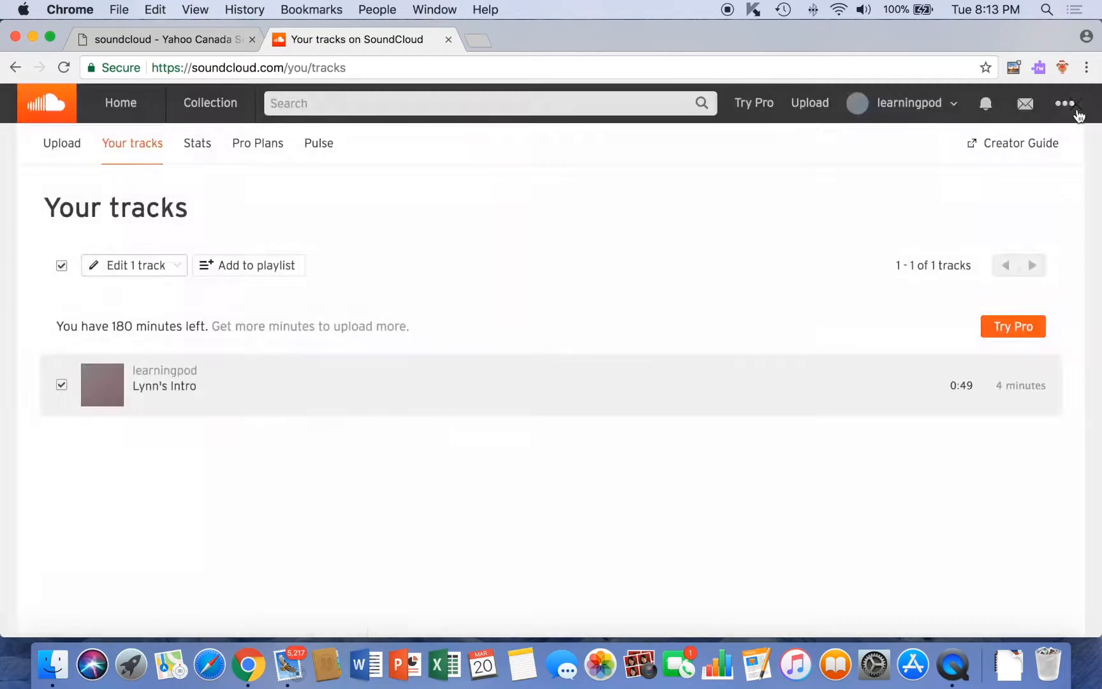